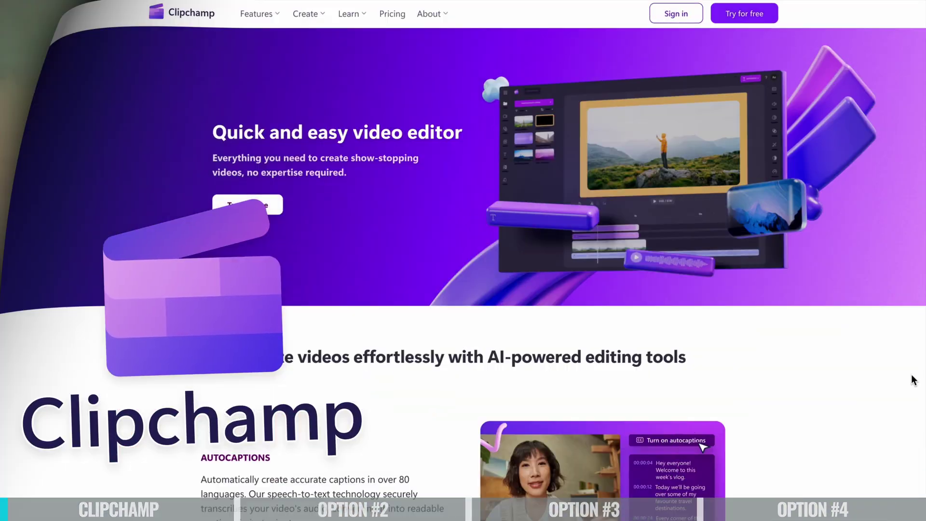
Scroll down through the Clipchamp website's feature sections.
scroll(913, 380, down, 3)
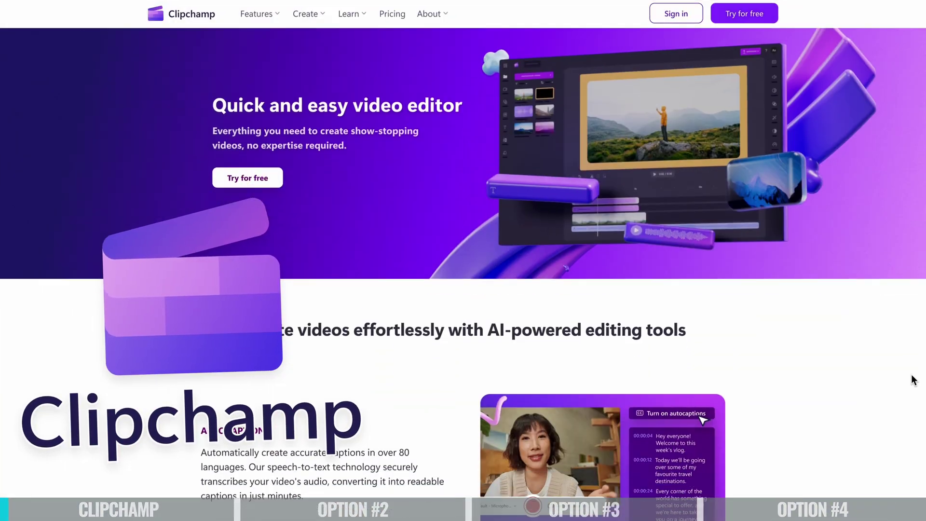
scroll(913, 380, down, 5)
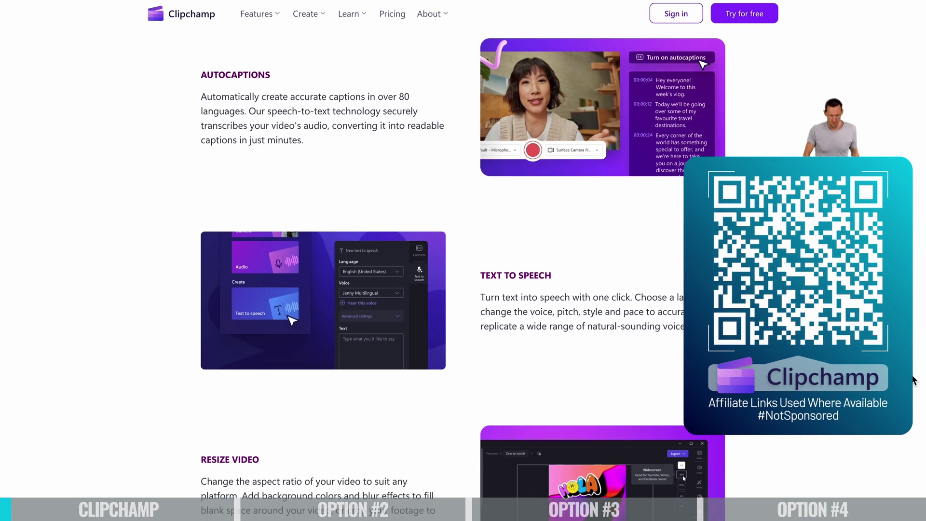
scroll(913, 379, down, 4)
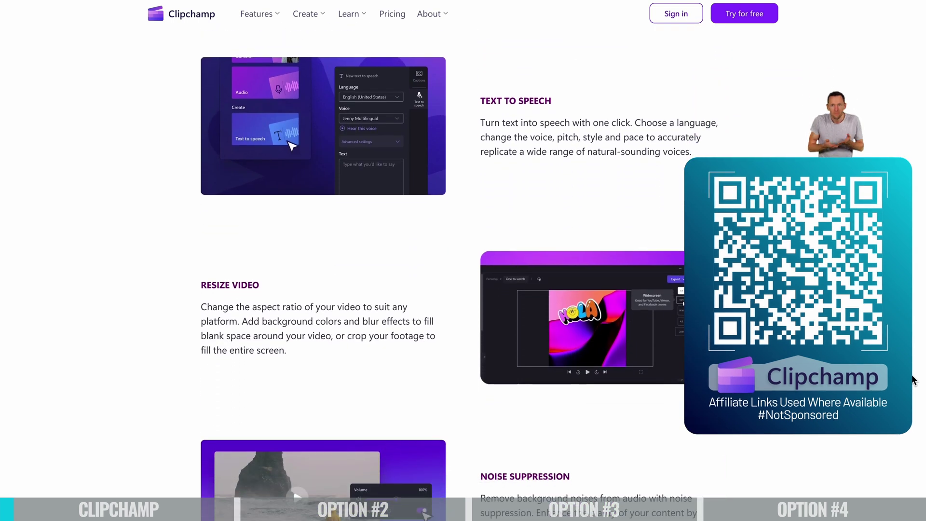
scroll(913, 379, down, 7)
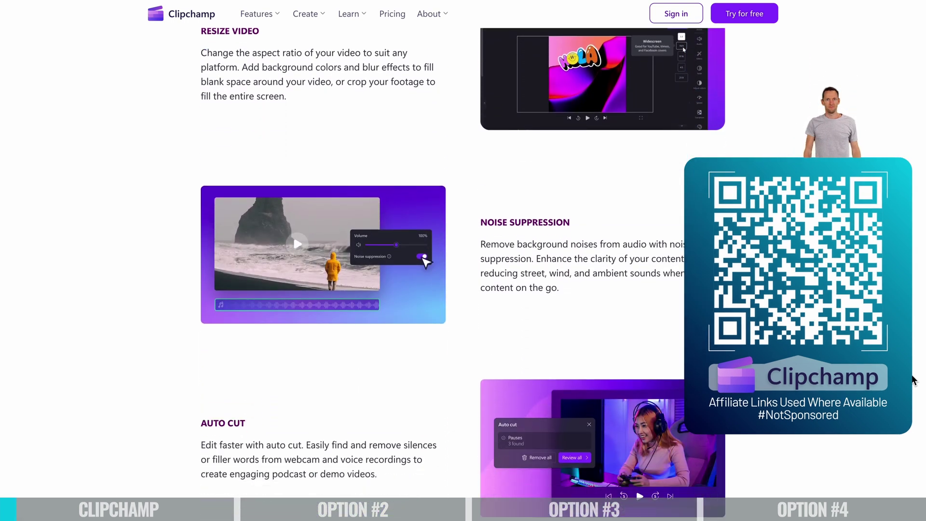
scroll(913, 379, down, 4)
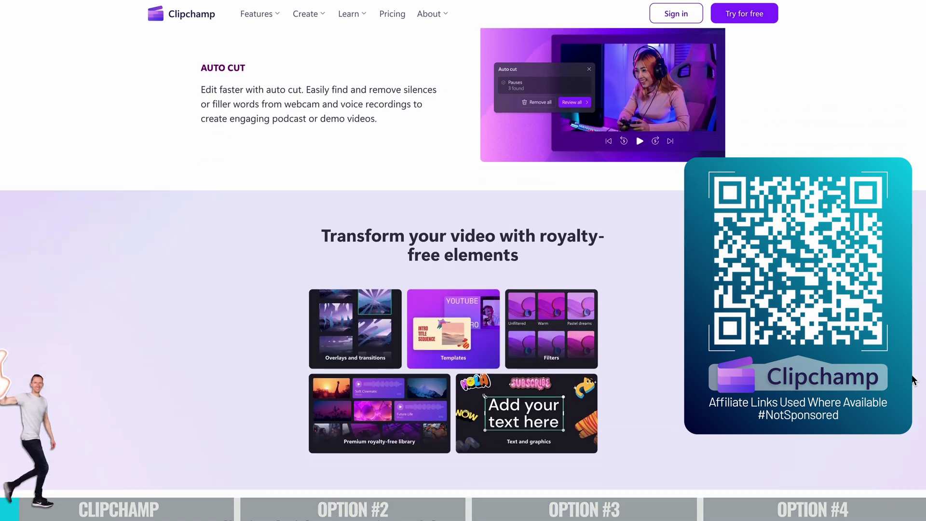
scroll(912, 379, down, 6)
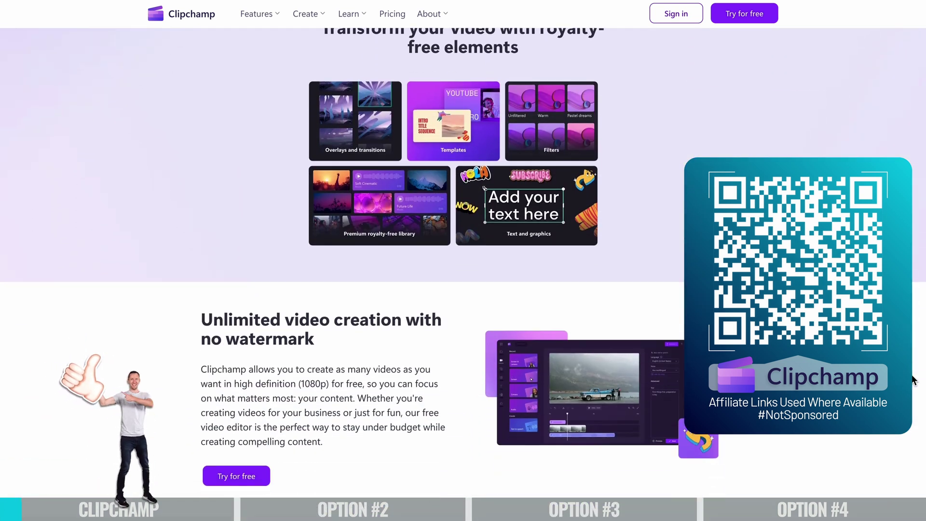
scroll(913, 380, down, 2)
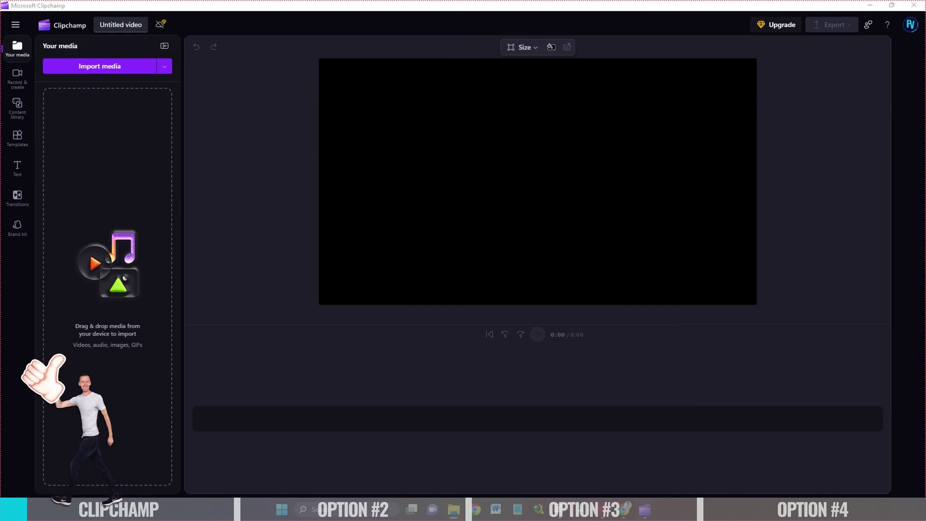
Import a video into Your media, add it to the timeline, and show the Record & create options.
drag(0, 239, 106, 205)
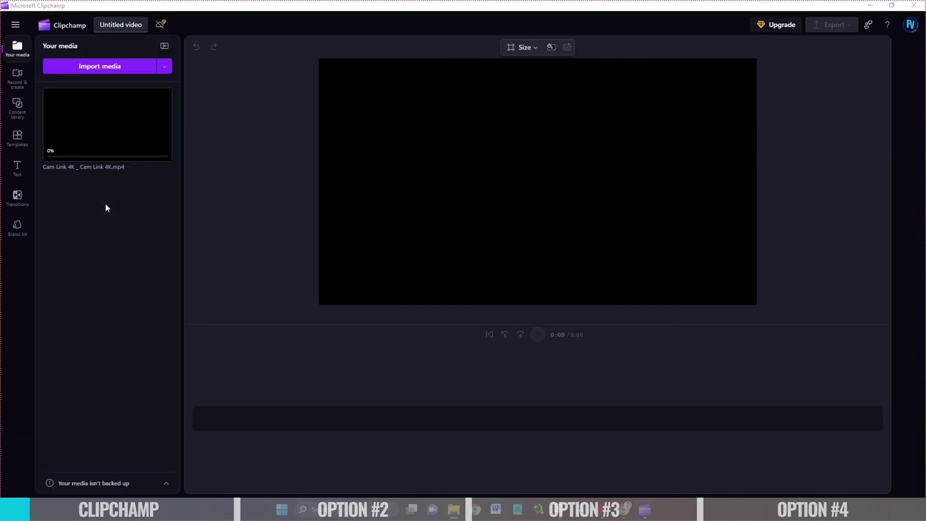
click(166, 159)
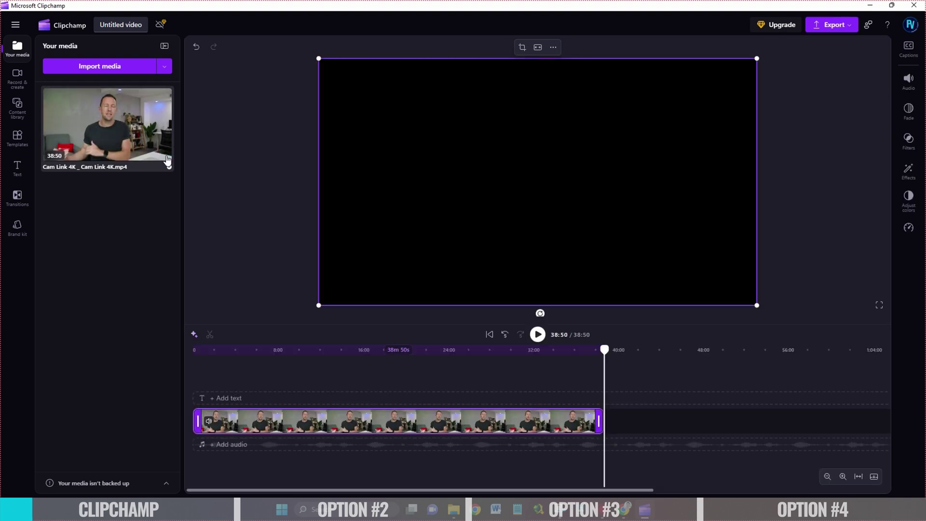
right_click(467, 424)
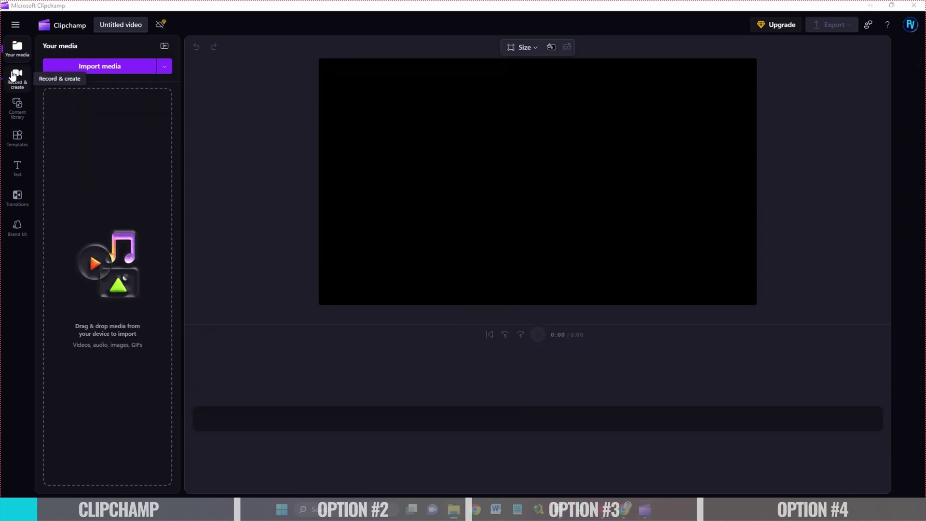
click(13, 76)
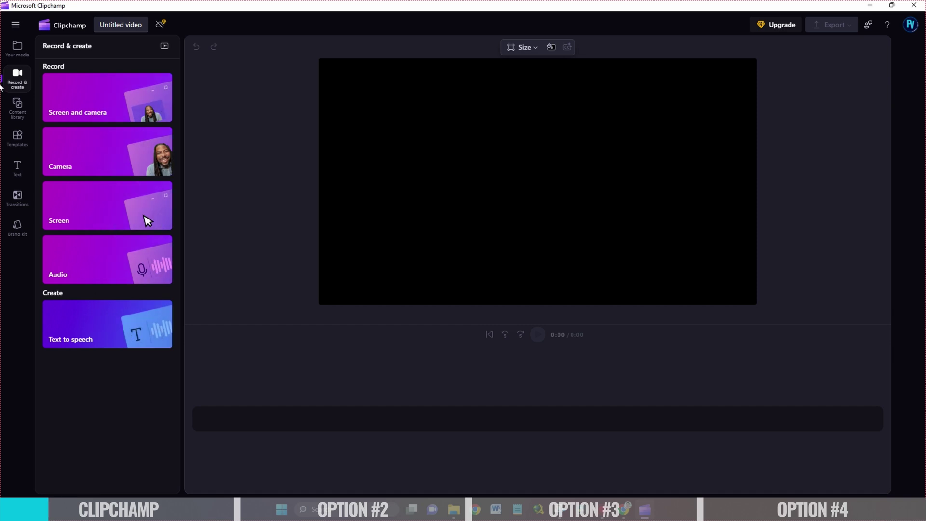
Browse the Content library, Templates and aspect-ratio choices, then view the brand kit page.
click(28, 108)
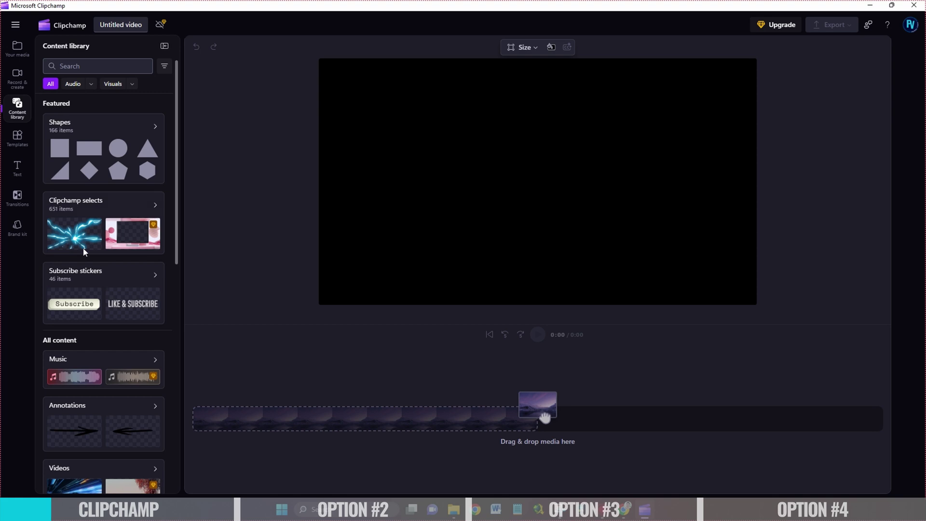
scroll(116, 295, down, 9)
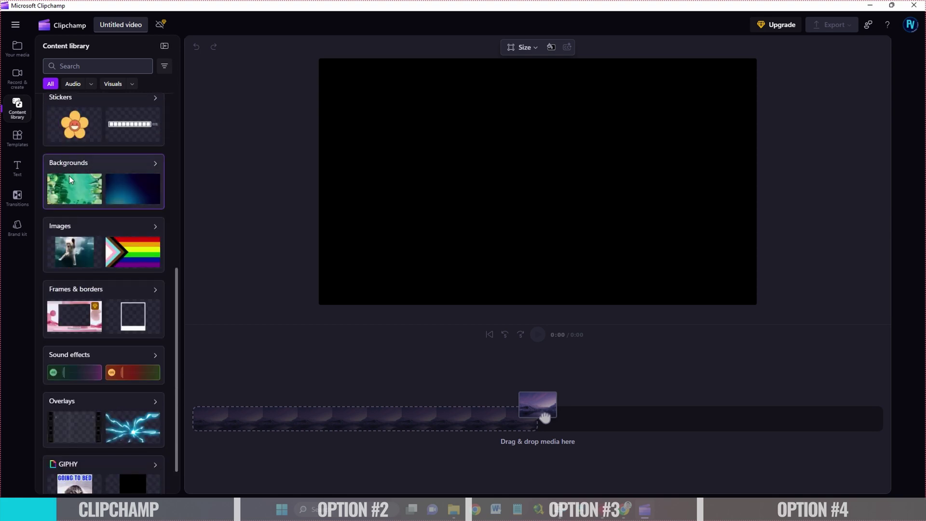
scroll(111, 395, down, 1)
click(17, 136)
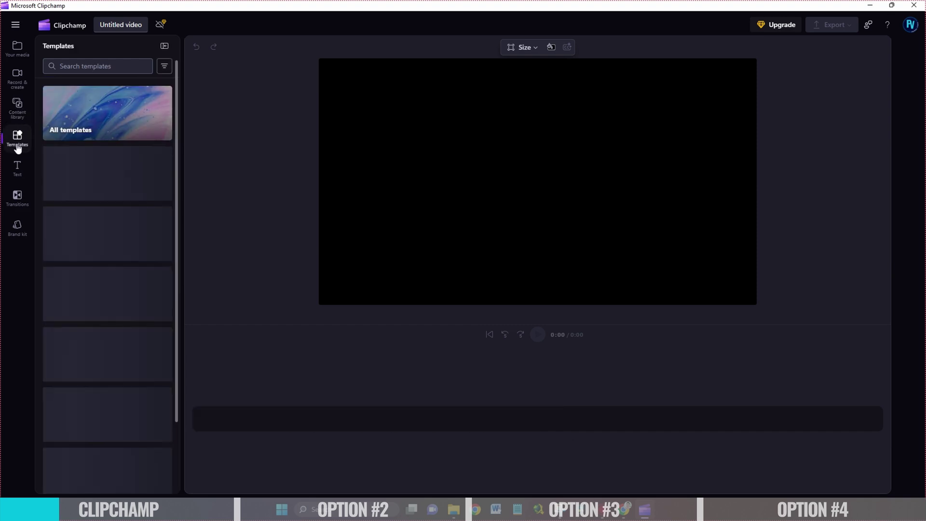
scroll(110, 140, down, 5)
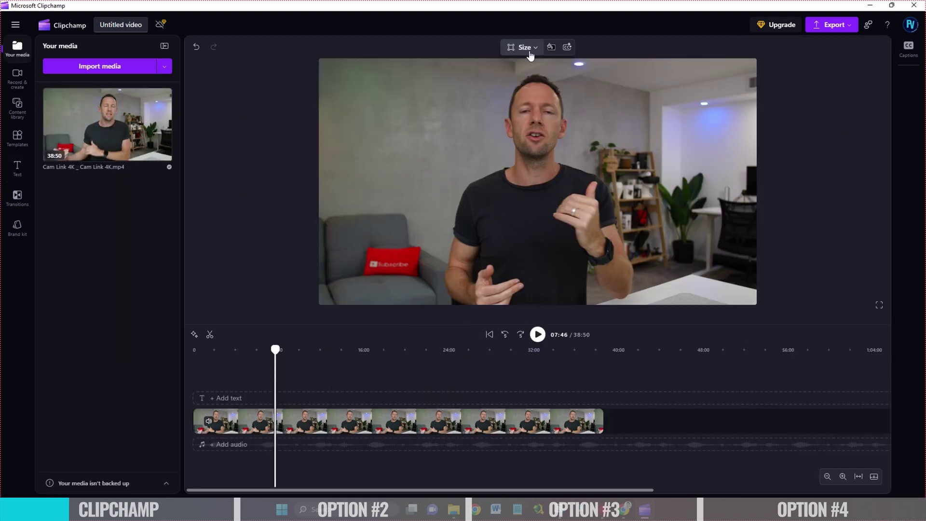
click(529, 53)
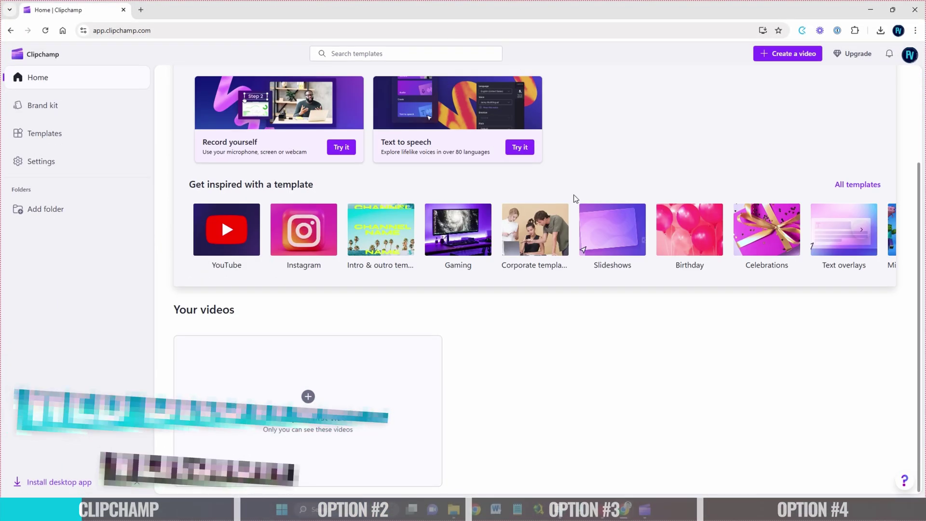
click(43, 105)
Start a new video project in the Clipchamp web app and drop a video file into it.
click(67, 136)
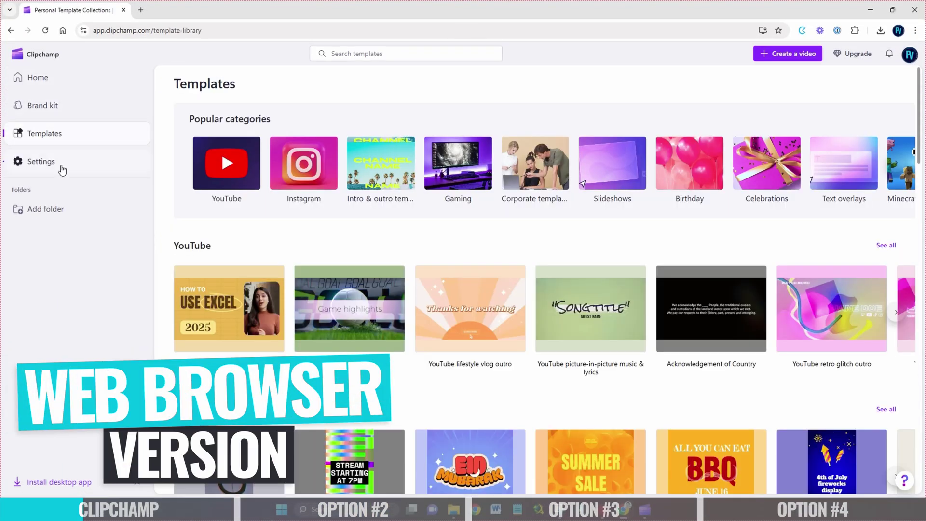
click(62, 163)
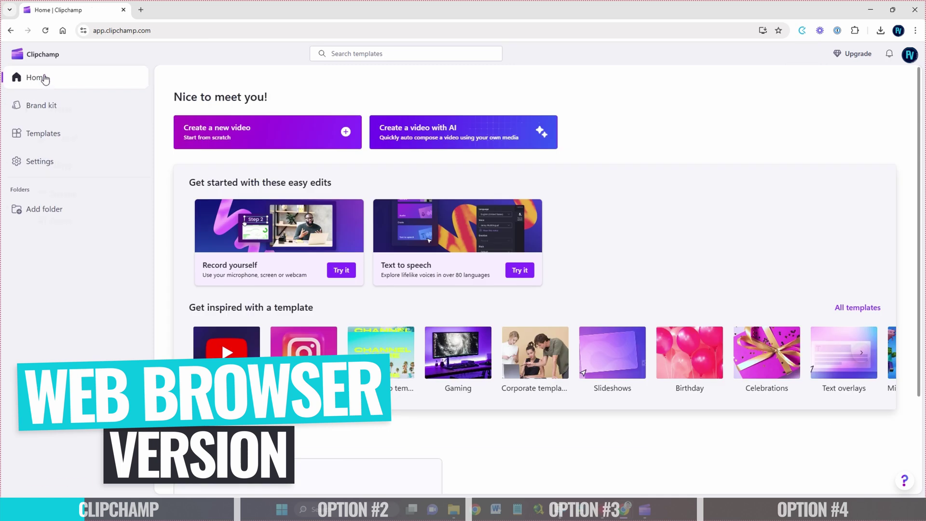
click(244, 135)
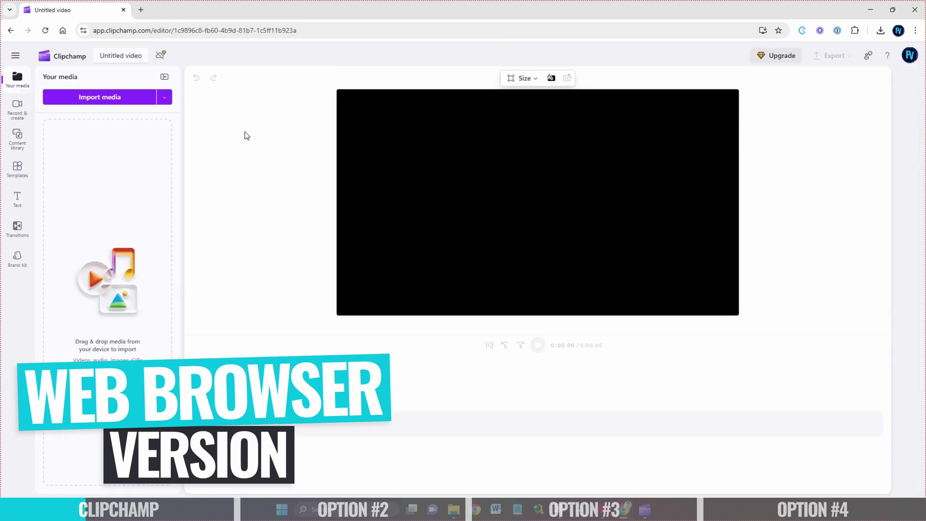
drag(244, 135, 66, 210)
Tour the sidebar panels, then import Cam Link 4K _ Cam Link 4K.mp4 into Your media.
click(23, 117)
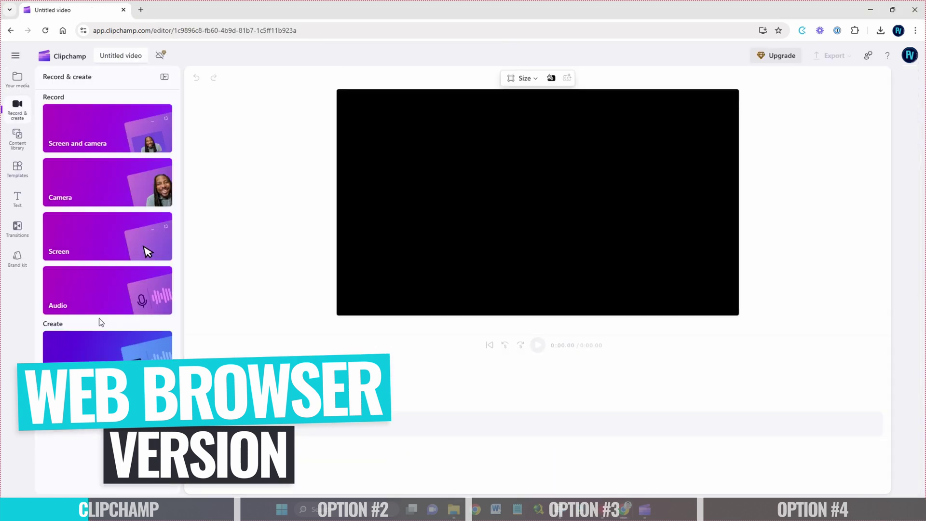
click(18, 137)
click(17, 168)
click(17, 199)
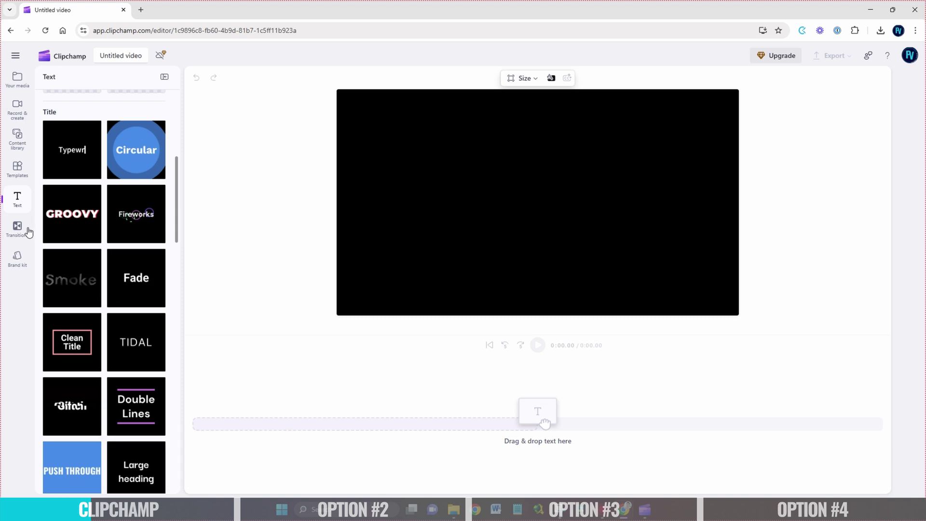
click(27, 229)
click(17, 258)
click(18, 80)
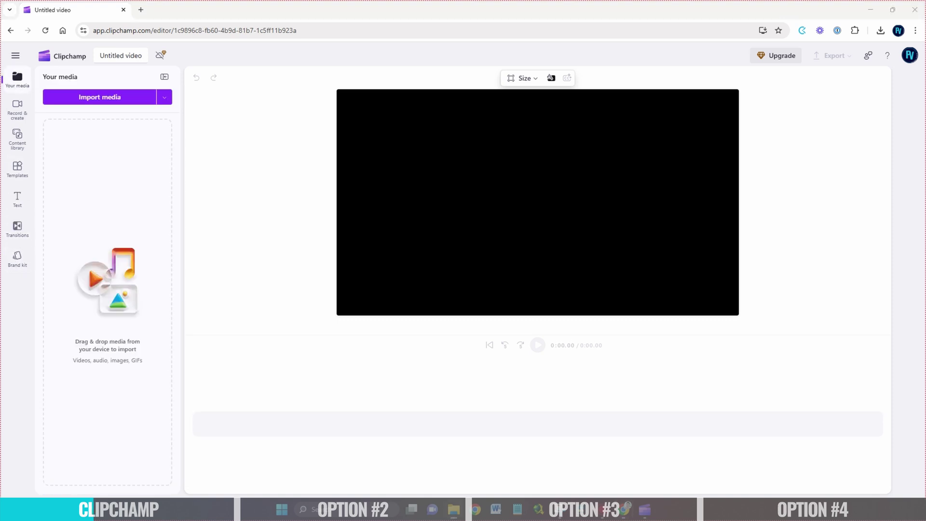
drag(2, 263, 102, 263)
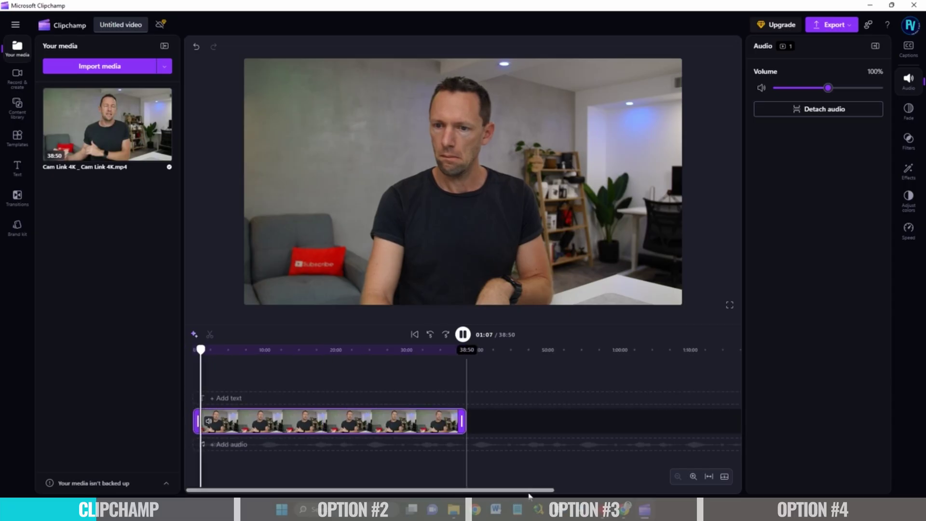
Split the talking-head clip with S and trim the second part's start, shortening it to 36:03.
click(693, 476)
click(340, 352)
click(233, 351)
key(s)
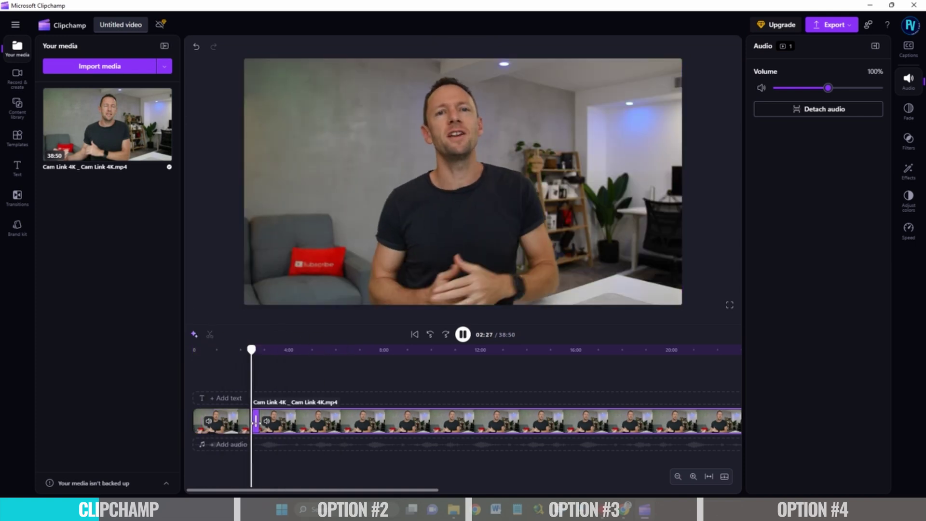
drag(250, 421, 558, 421)
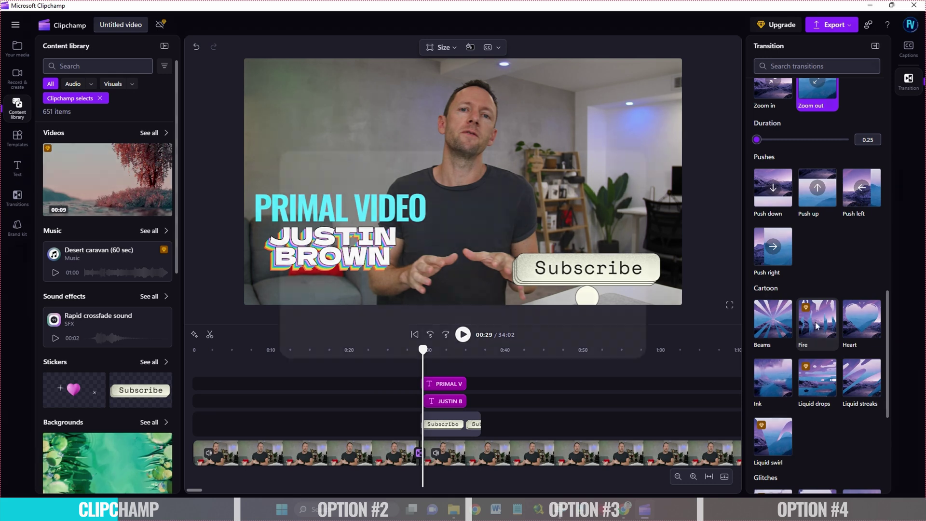
Open and dismiss the Premium upgrade offer, then view the export quality choices.
click(815, 322)
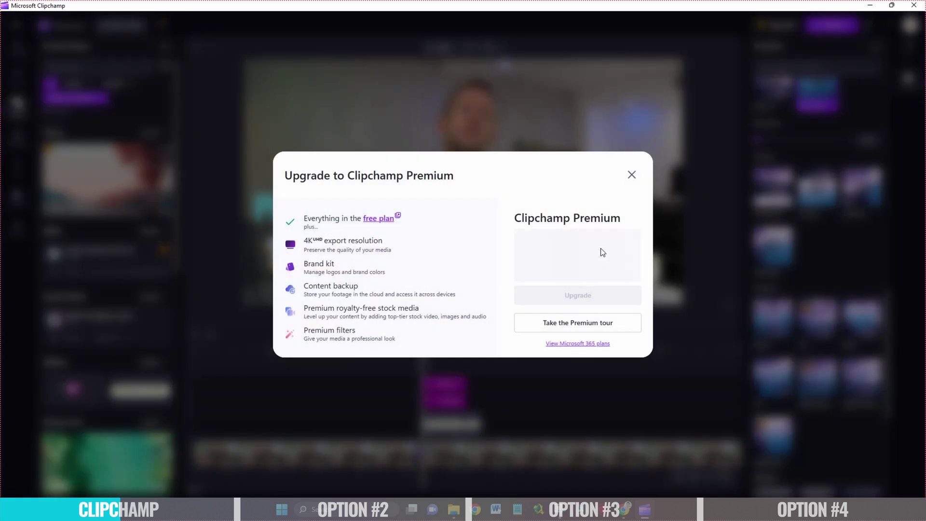
click(631, 175)
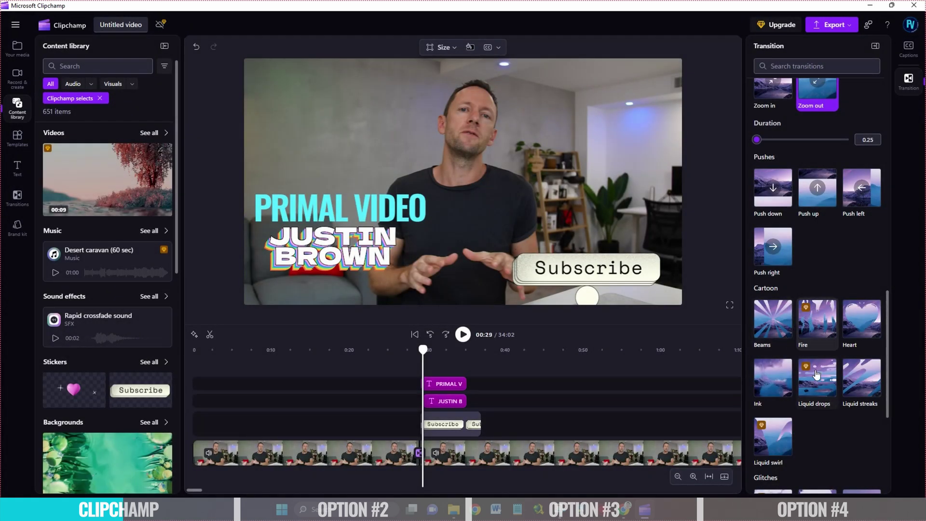
click(849, 27)
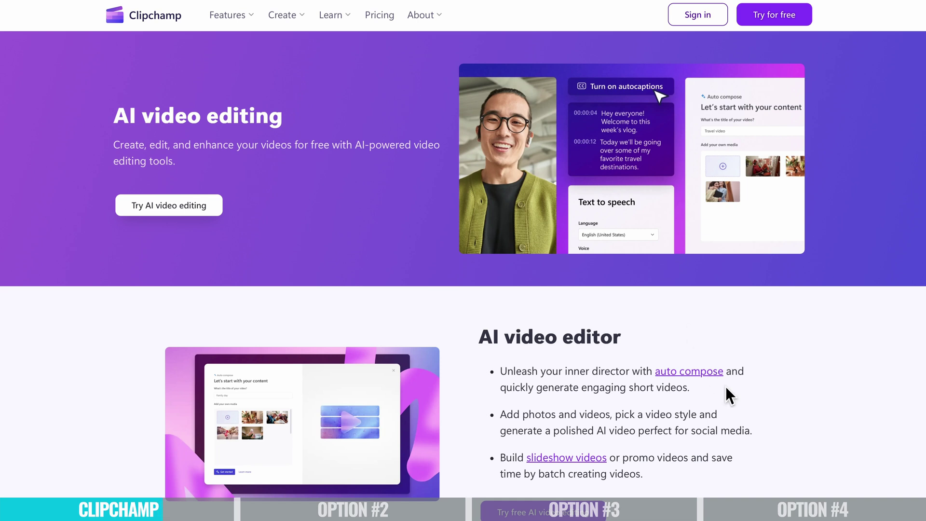
scroll(725, 386, down, 4)
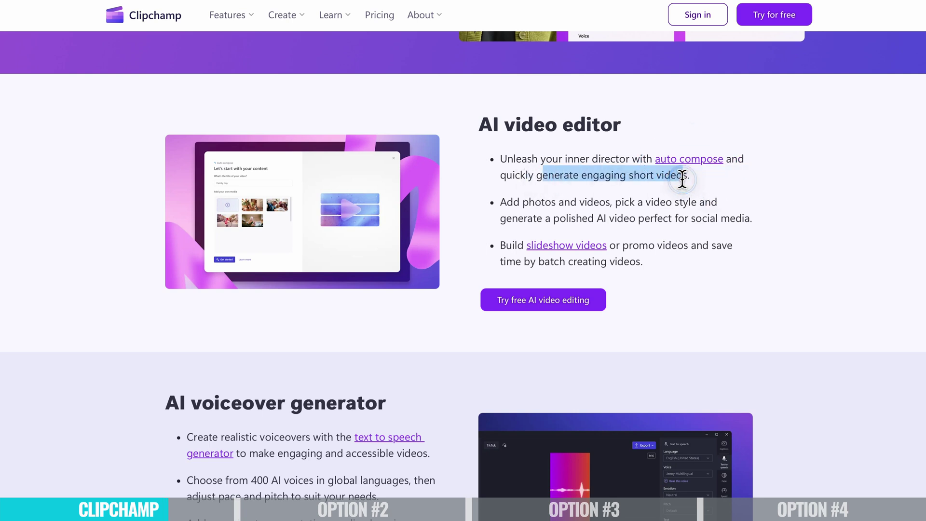
scroll(756, 283, down, 5)
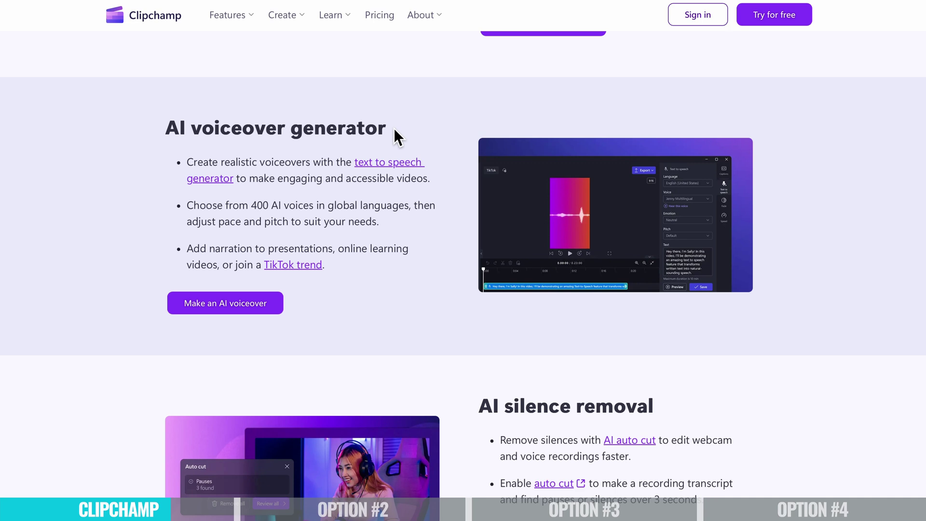
scroll(624, 333, down, 4)
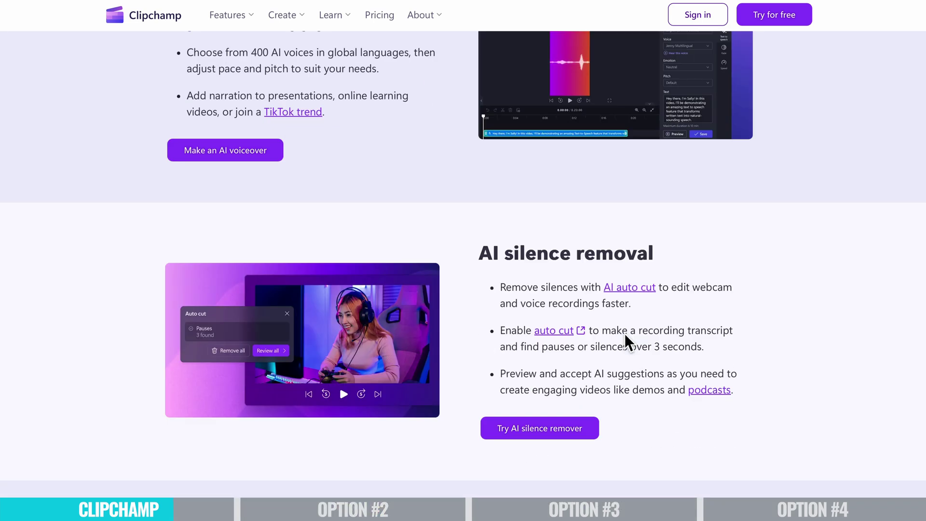
scroll(675, 320, down, 7)
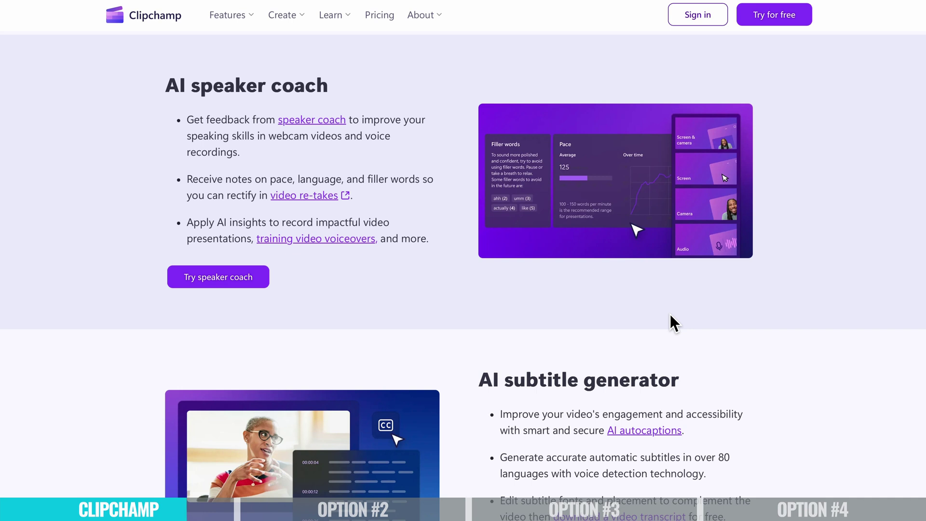
scroll(670, 316, down, 5)
scroll(748, 328, down, 5)
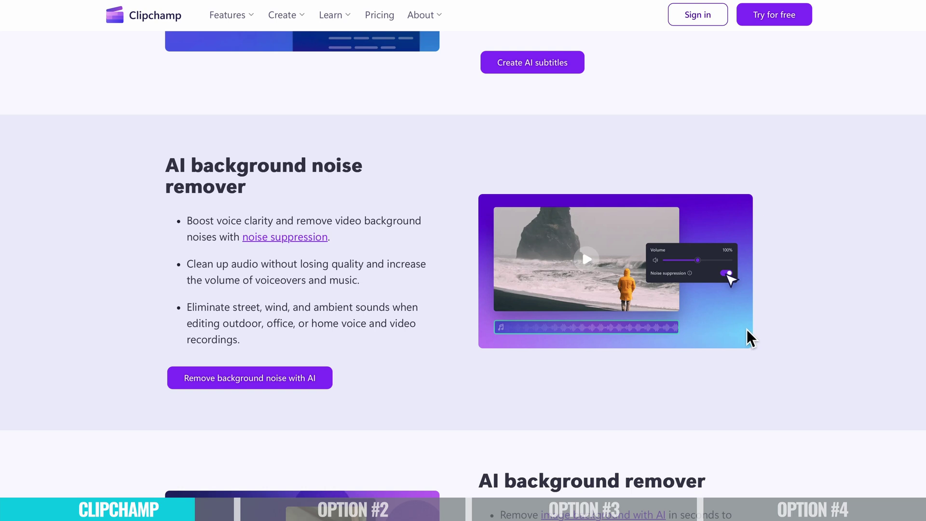
scroll(745, 328, down, 8)
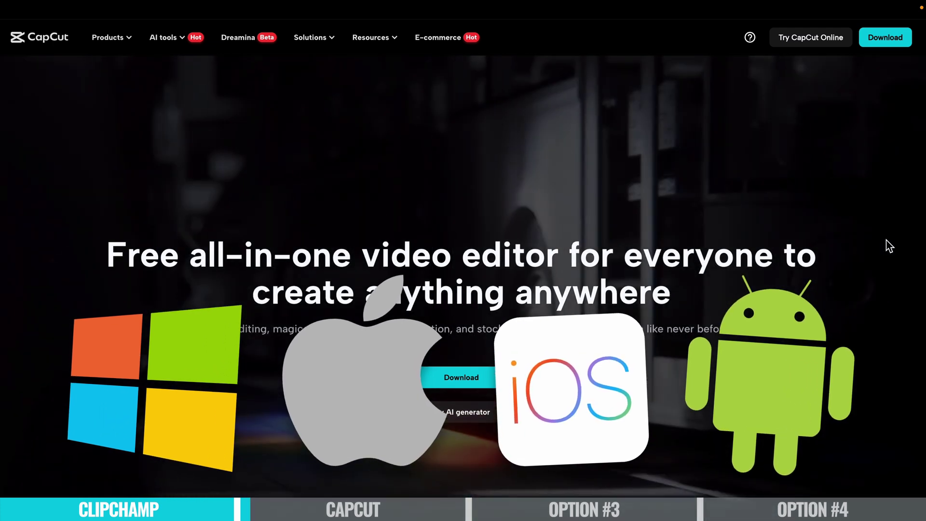
Scroll the CapCut homepage down to the Top AI tools section.
scroll(890, 245, down, 8)
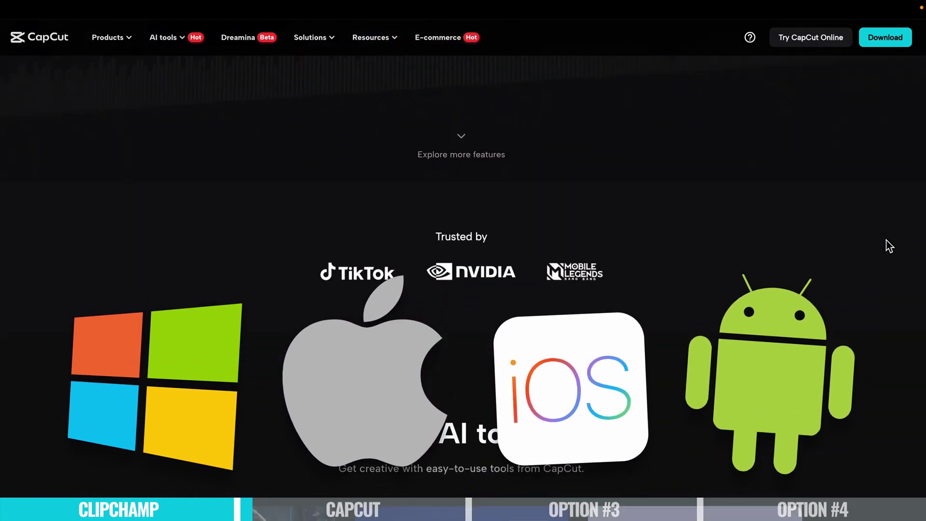
scroll(889, 246, down, 4)
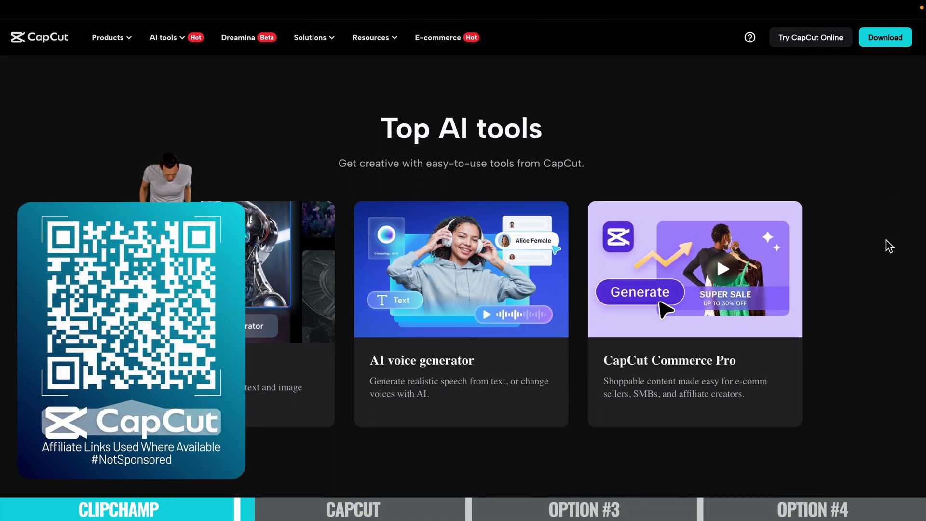
scroll(890, 245, down, 2)
scroll(888, 246, down, 6)
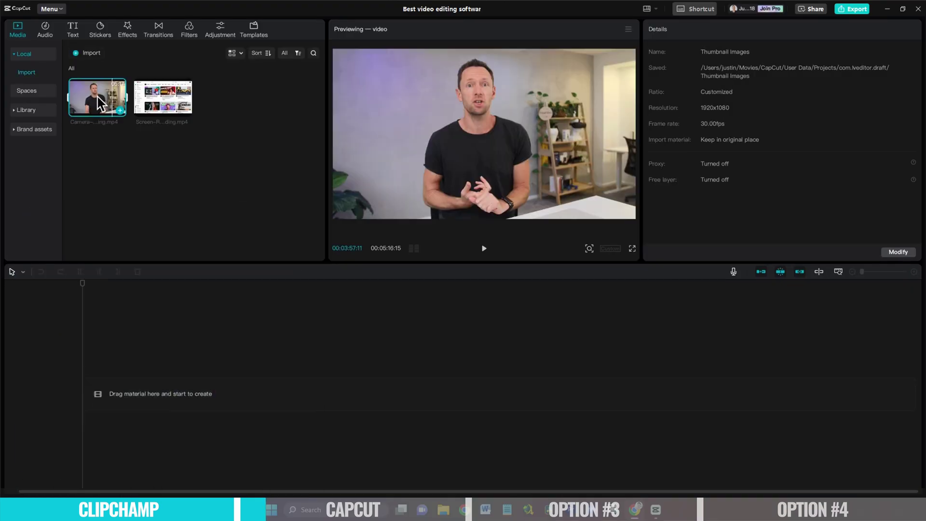
Place the camera and screen recordings on the timeline and split the camera clip with Ctrl+B.
drag(97, 97, 100, 386)
drag(163, 98, 372, 398)
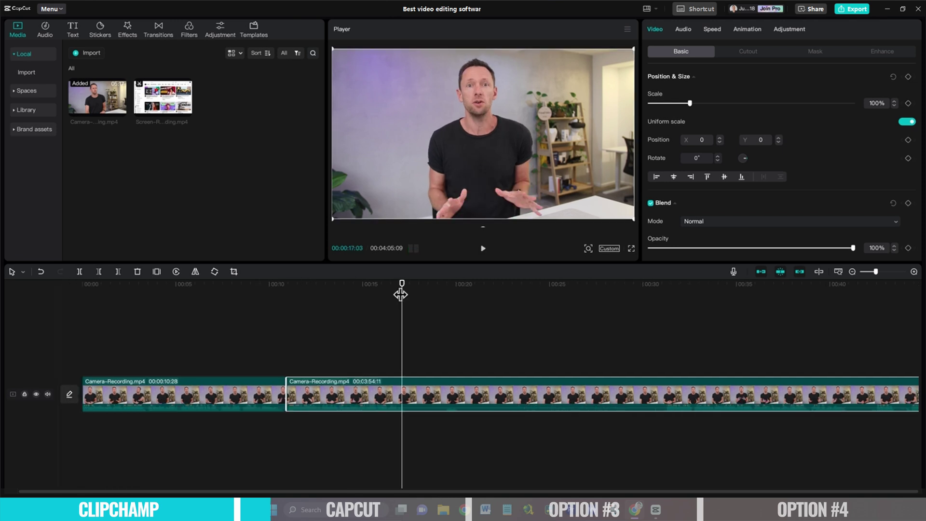
key(ctrl+b)
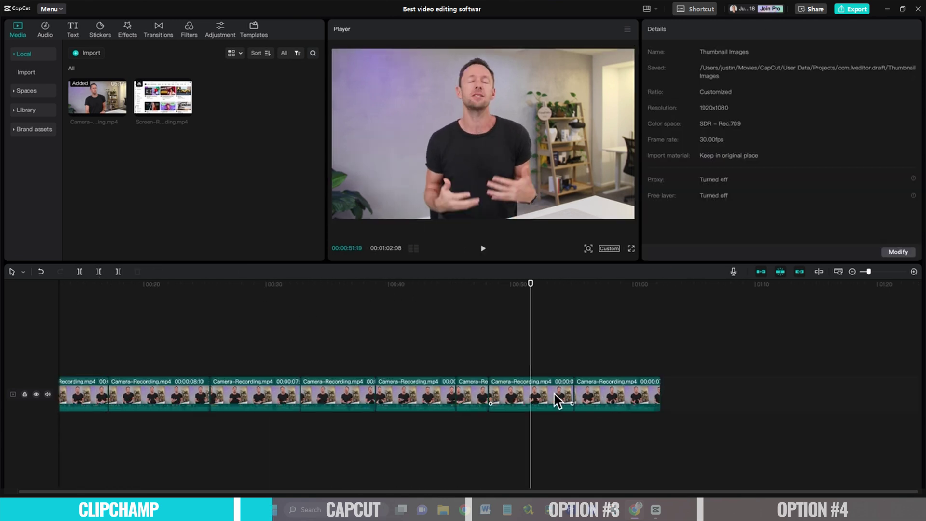
Scrub the timeline to the WORLD'S BEST title and select the BEST text clip.
scroll(434, 385, left, 5)
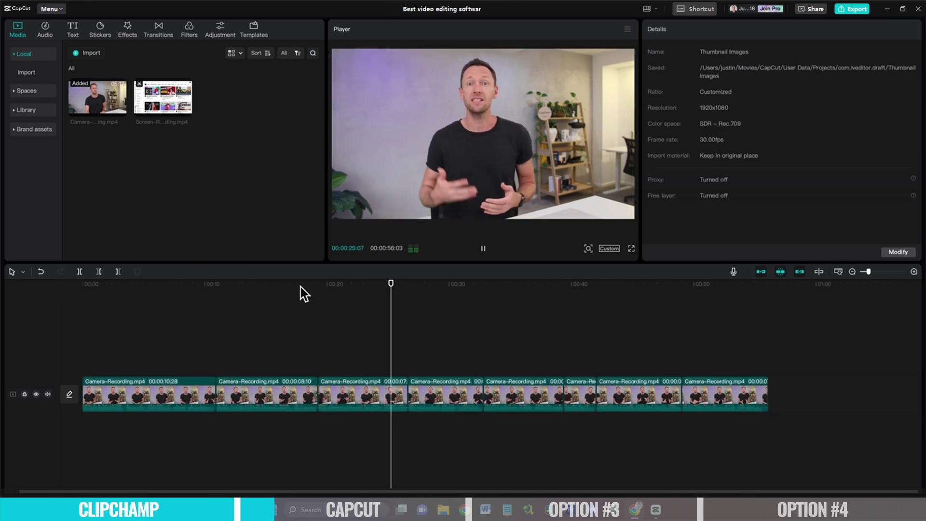
click(809, 295)
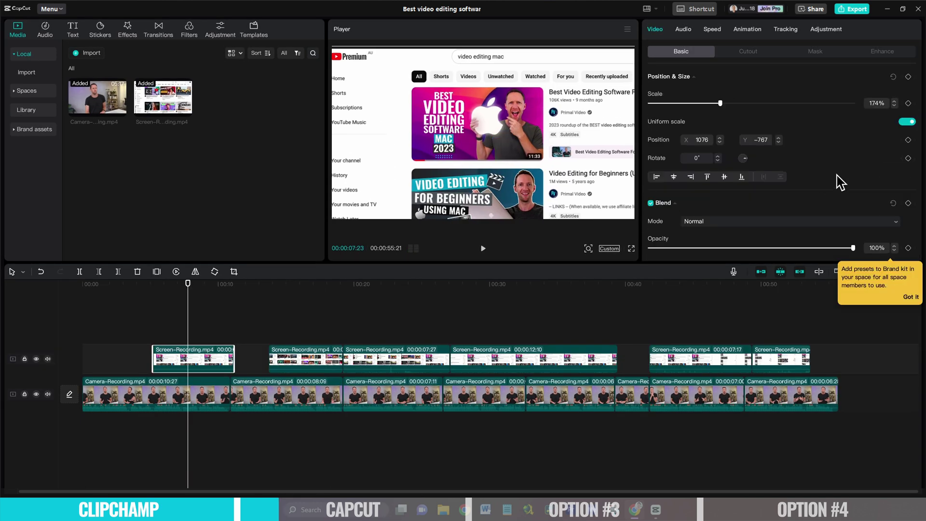
scroll(783, 208, down, 5)
scroll(784, 209, up, 5)
click(287, 284)
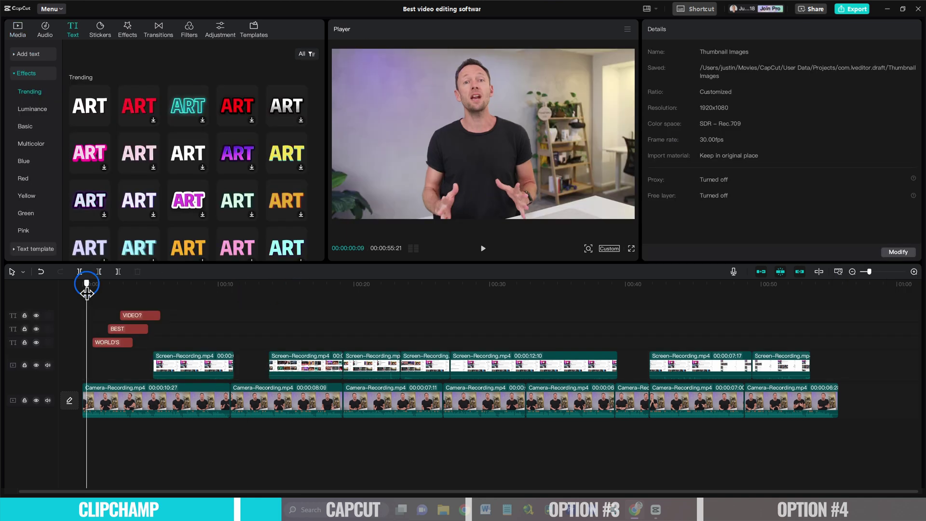
drag(87, 284, 114, 284)
click(479, 159)
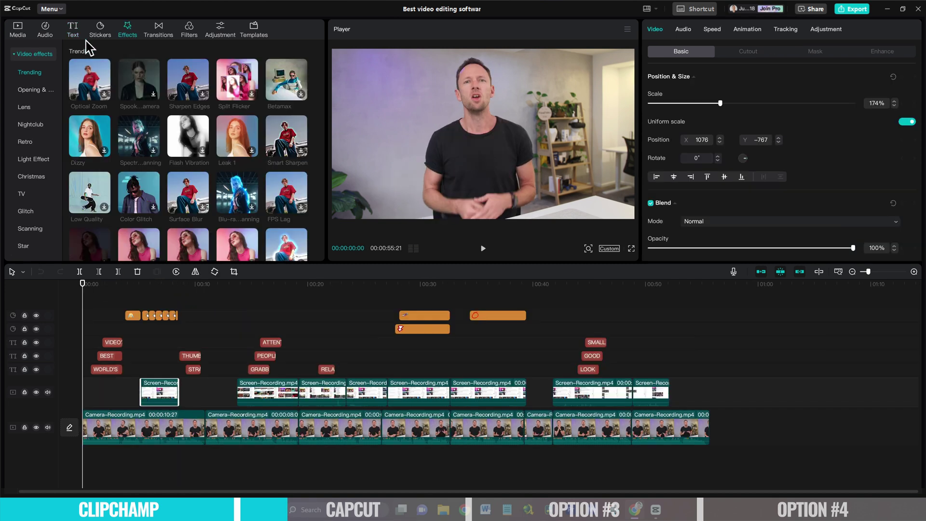
Apply the Glitch effect Chromatic to the first camera clip.
click(25, 211)
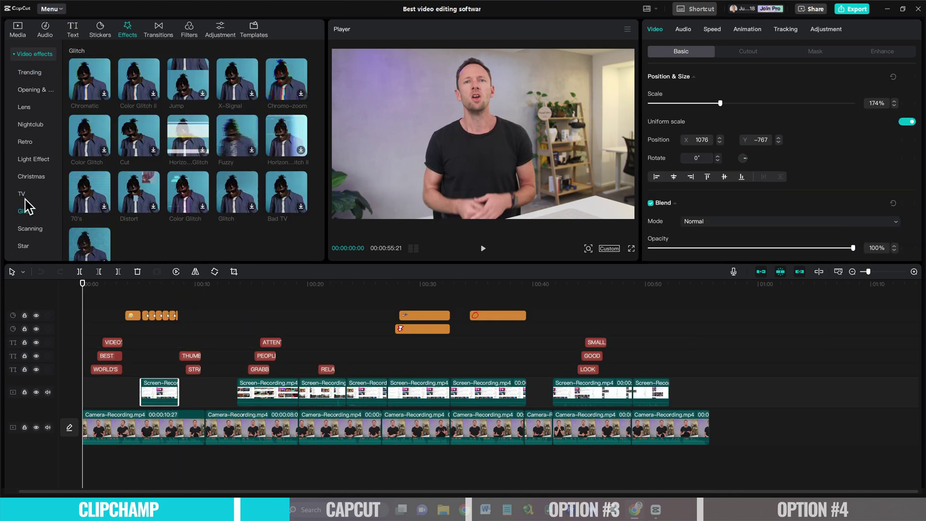
scroll(162, 108, up, 10)
click(26, 211)
drag(98, 87, 164, 314)
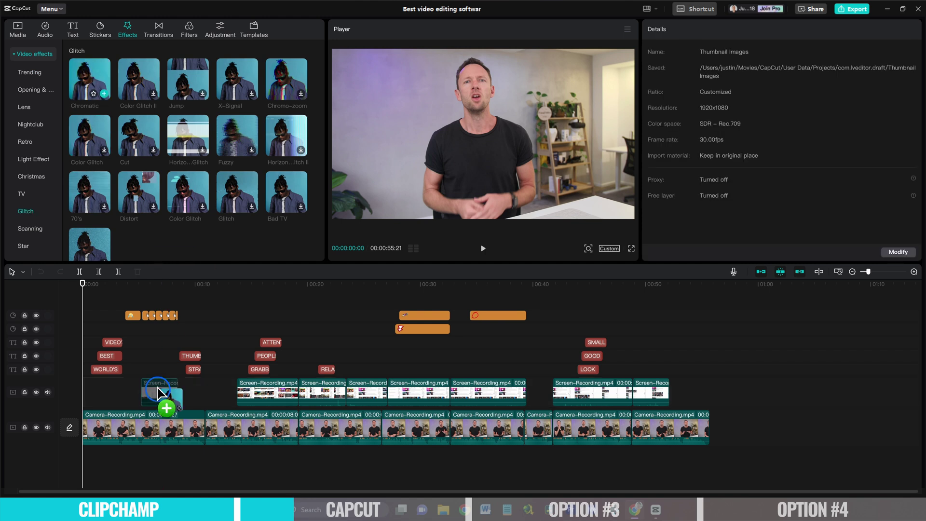
drag(158, 386, 119, 424)
drag(82, 290, 117, 289)
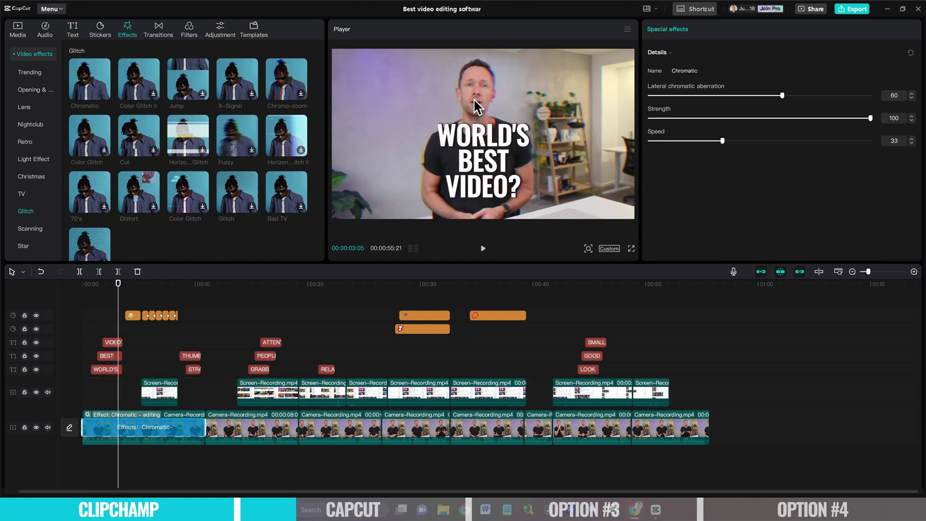
Set Chromatic's lateral chromatic aberration to 100 and speed to 64.
drag(782, 96, 861, 96)
click(788, 141)
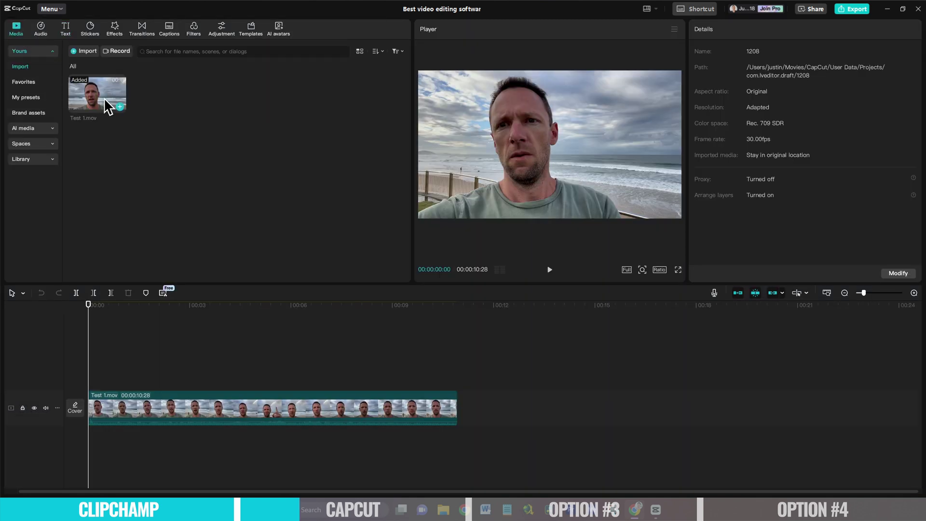
right_click(107, 105)
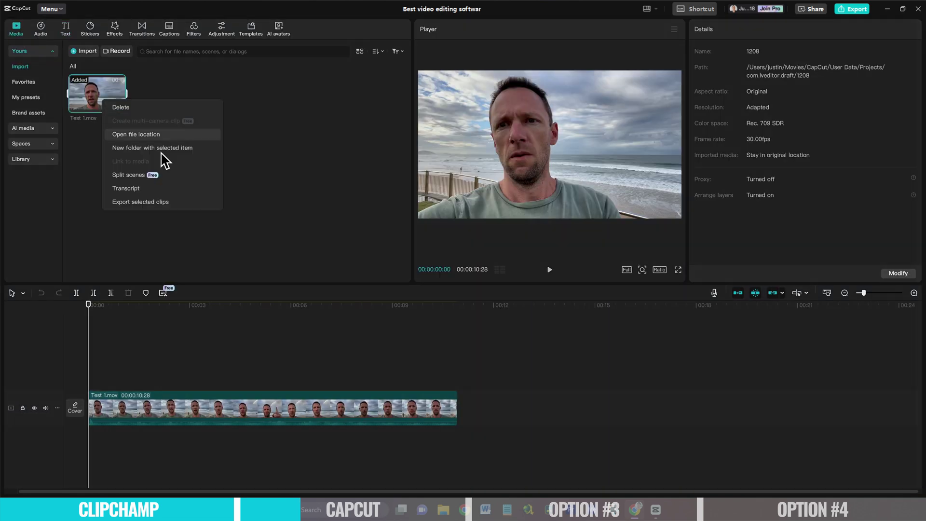
Open the Test 1.mov transcript and browse text-to-speech, custom voice and AI avatar options.
click(127, 189)
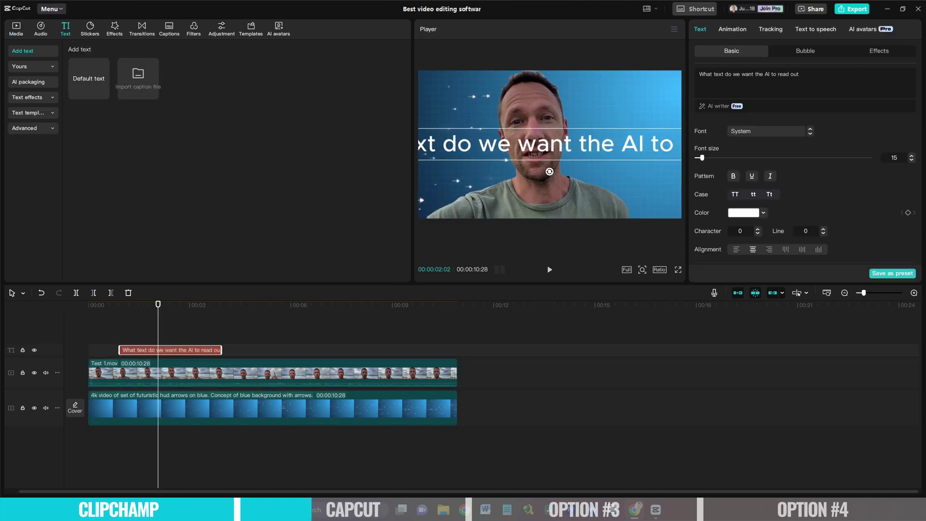
click(815, 29)
click(742, 51)
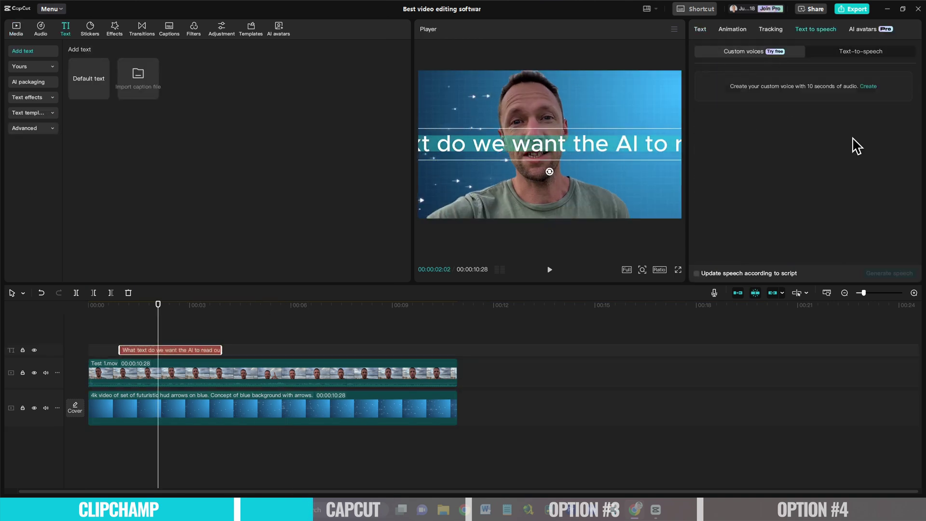
click(873, 34)
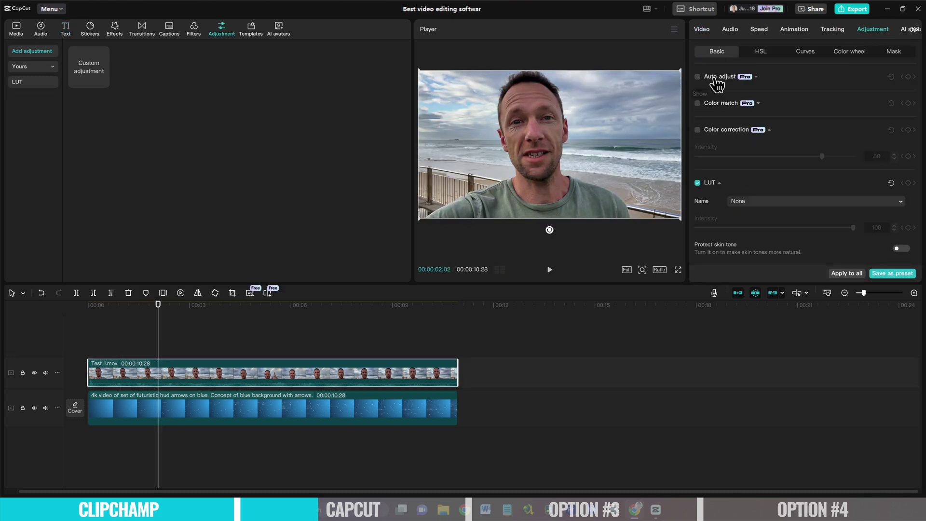
Turn on Auto adjust for Test 1.mov with intensity 27.
click(698, 78)
drag(826, 107, 743, 125)
click(730, 29)
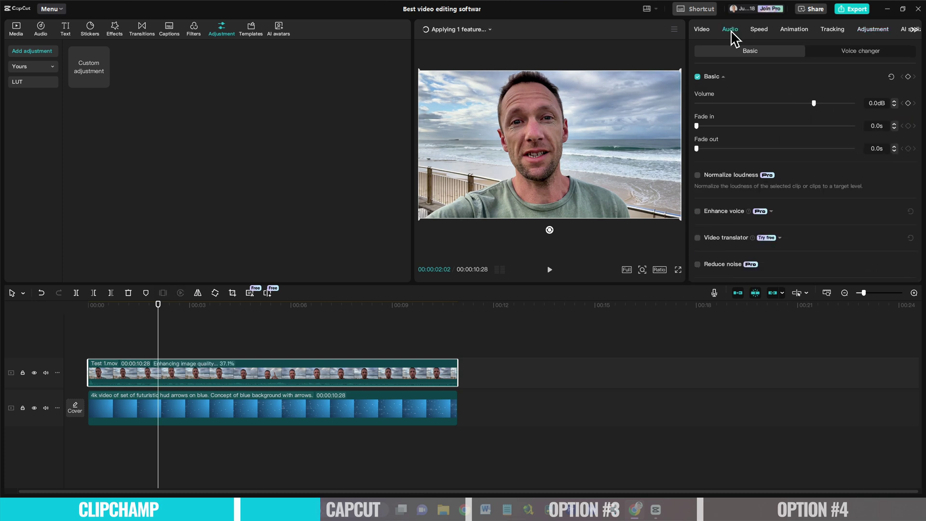
scroll(714, 102, down, 2)
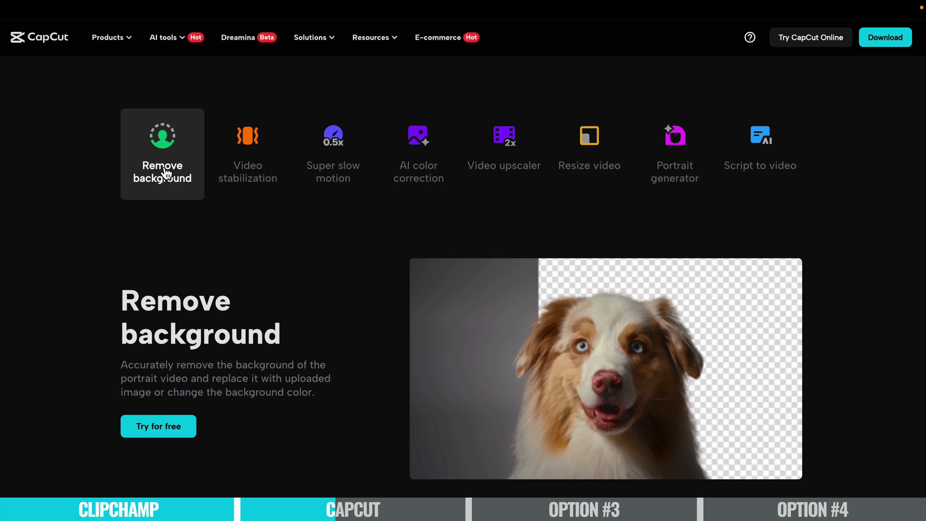
View the Video stabilization demo, then the Super slow motion demo on the CapCut site.
click(236, 162)
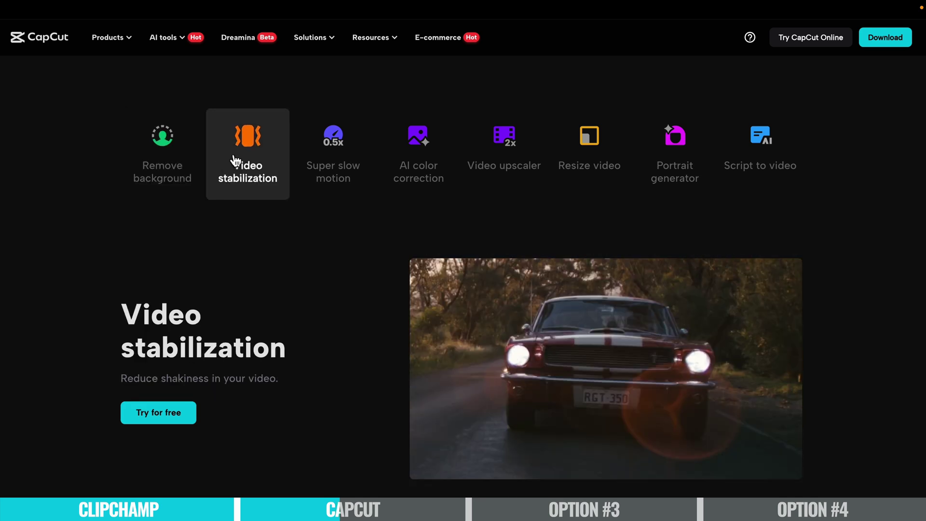
click(335, 148)
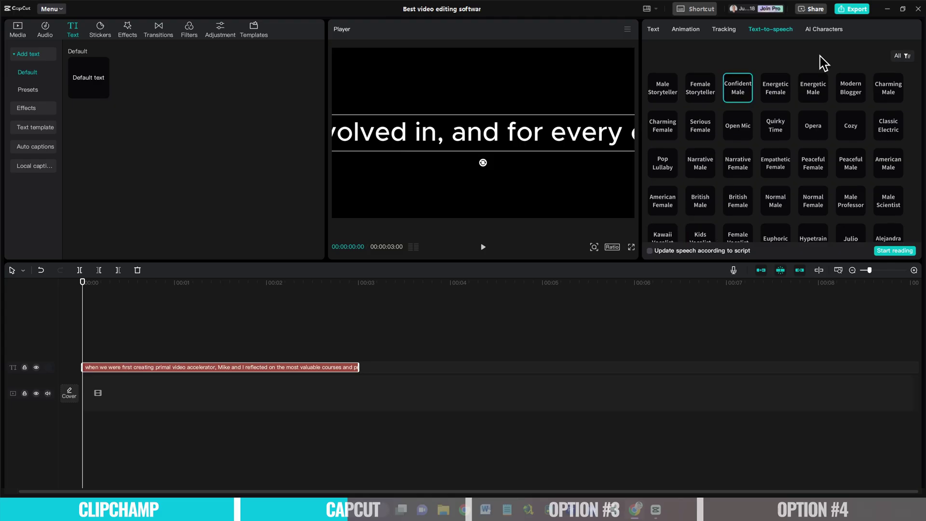
Add an AI text-to-speech voiceover of the caption, put the night-city clip beneath the presenter, and preview.
click(881, 251)
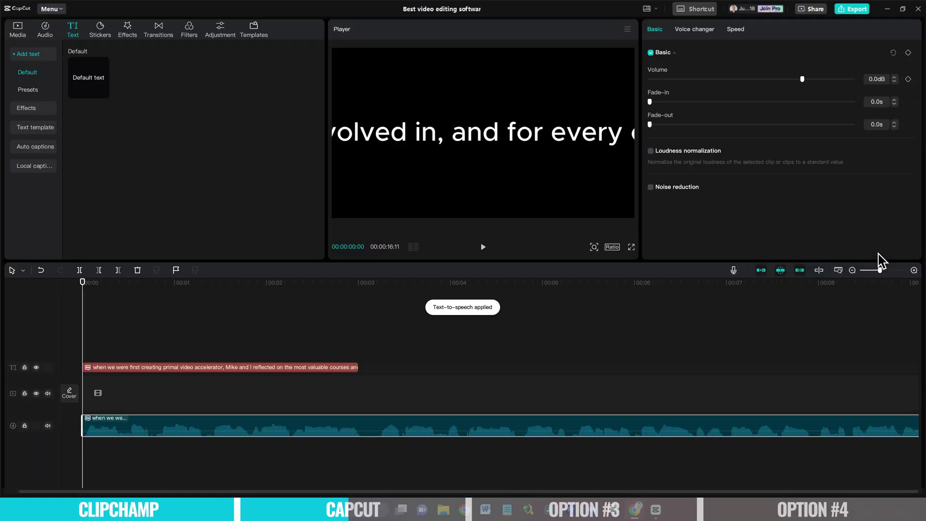
click(141, 374)
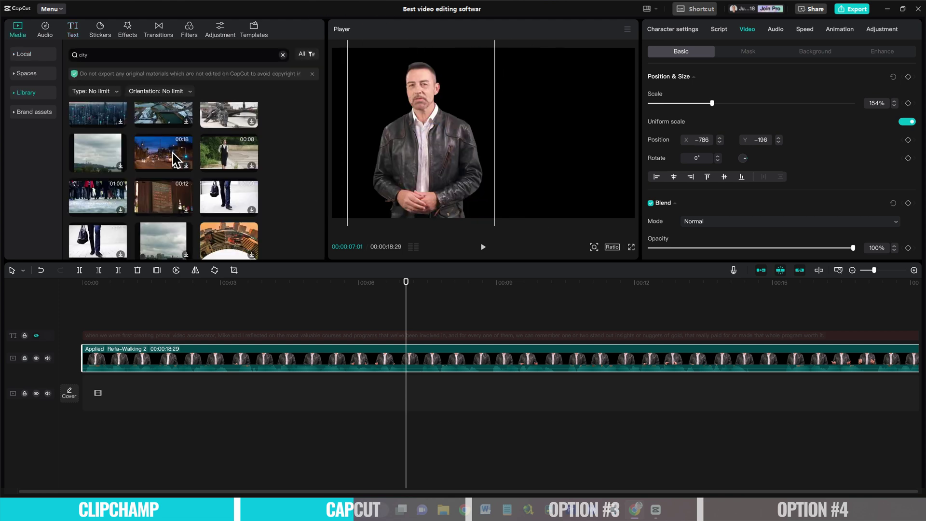
click(163, 153)
drag(163, 152, 103, 393)
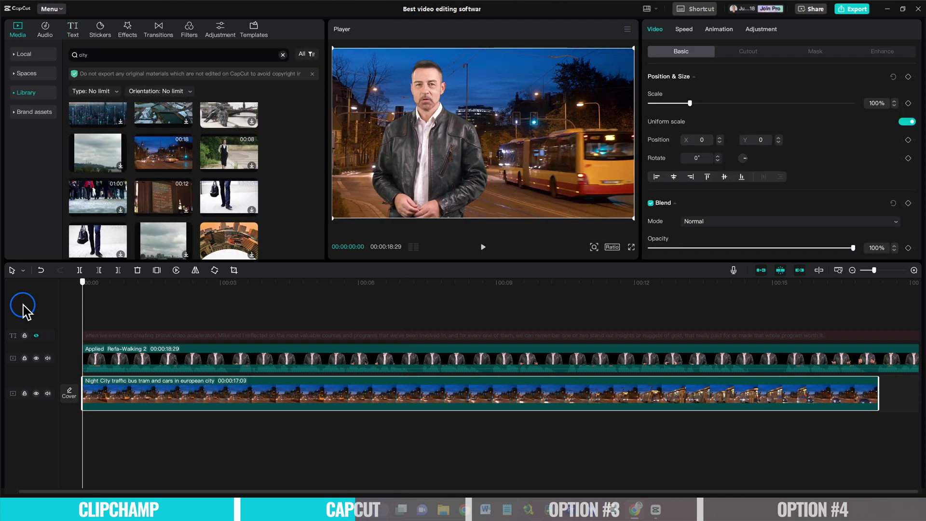
key(space)
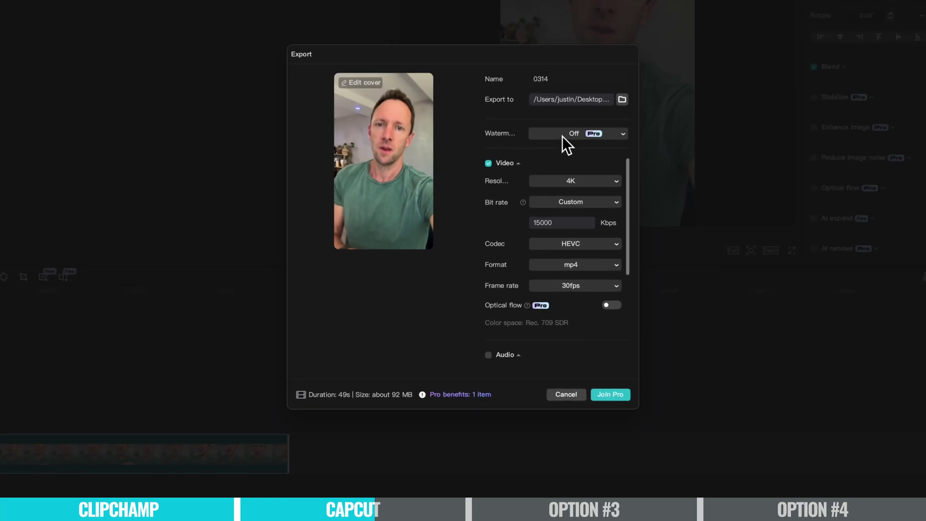
Switch the CapCut export watermark to Hidden in the Watermark panel.
click(563, 136)
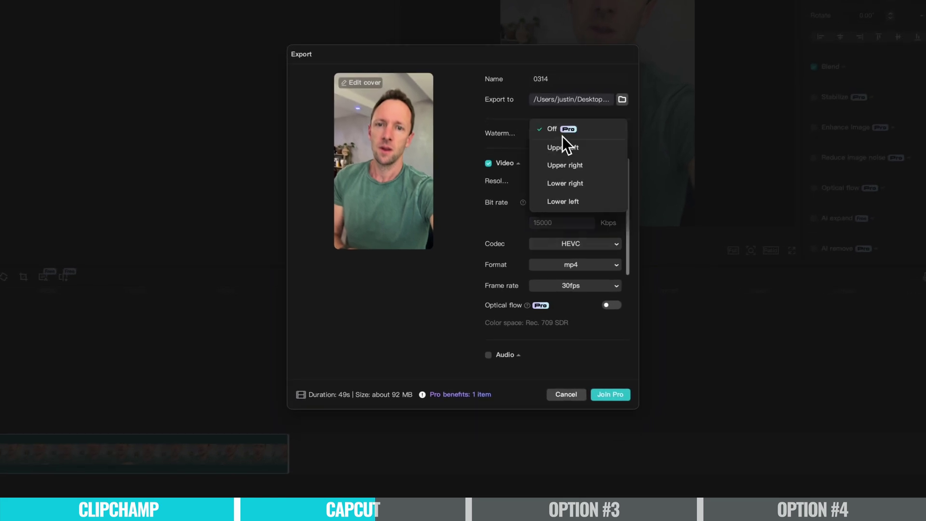
click(607, 131)
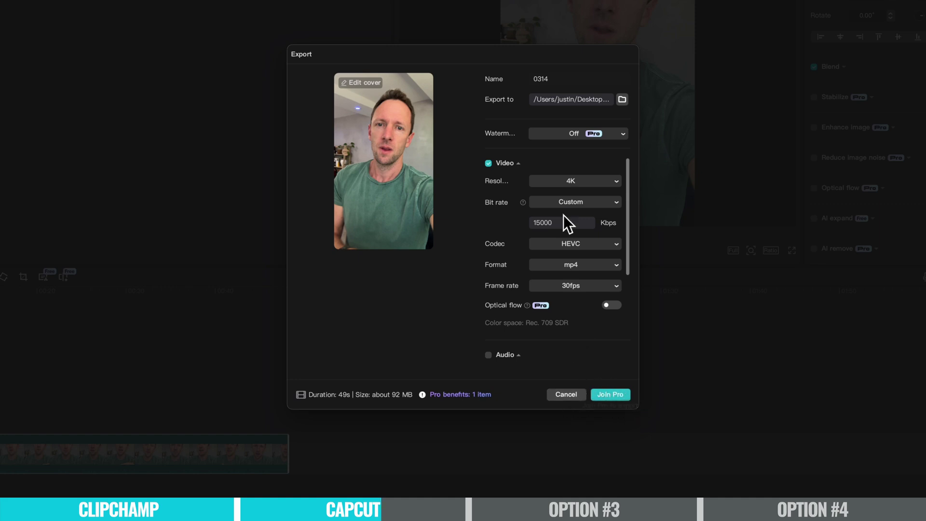
click(553, 136)
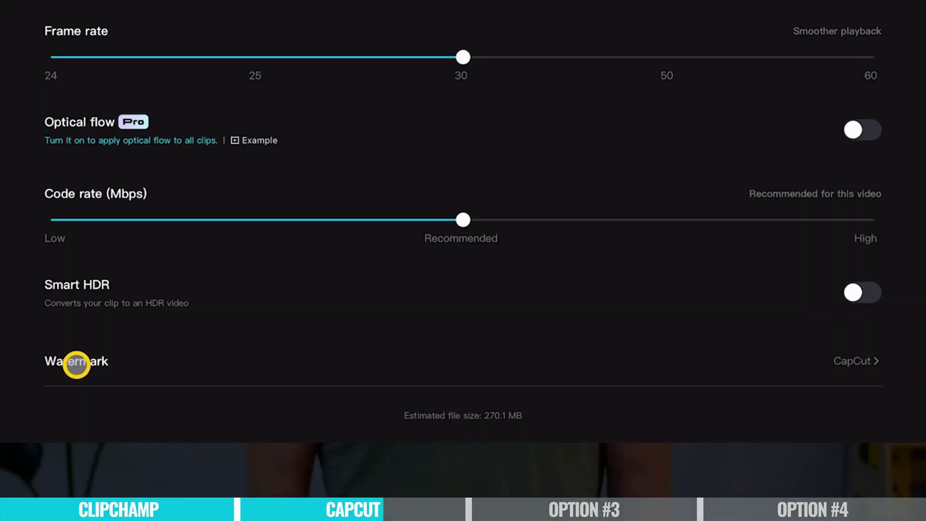
click(856, 361)
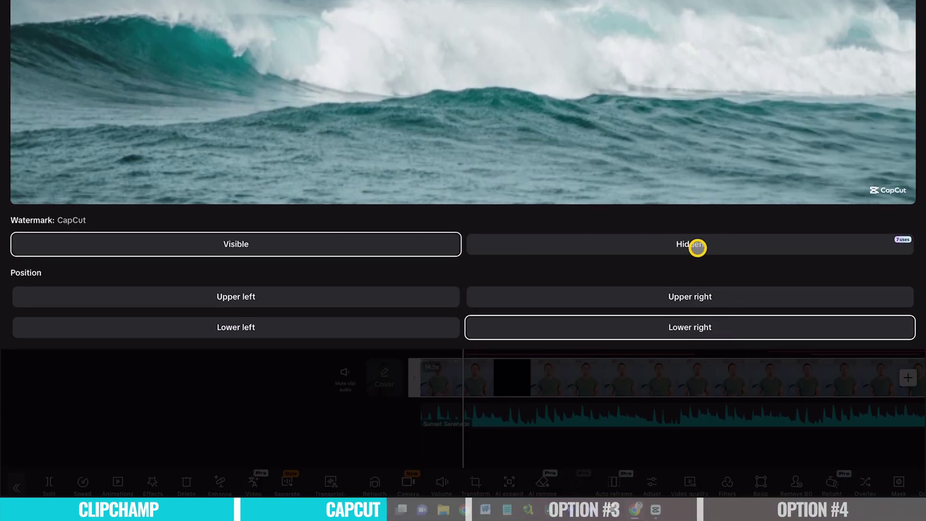
click(697, 248)
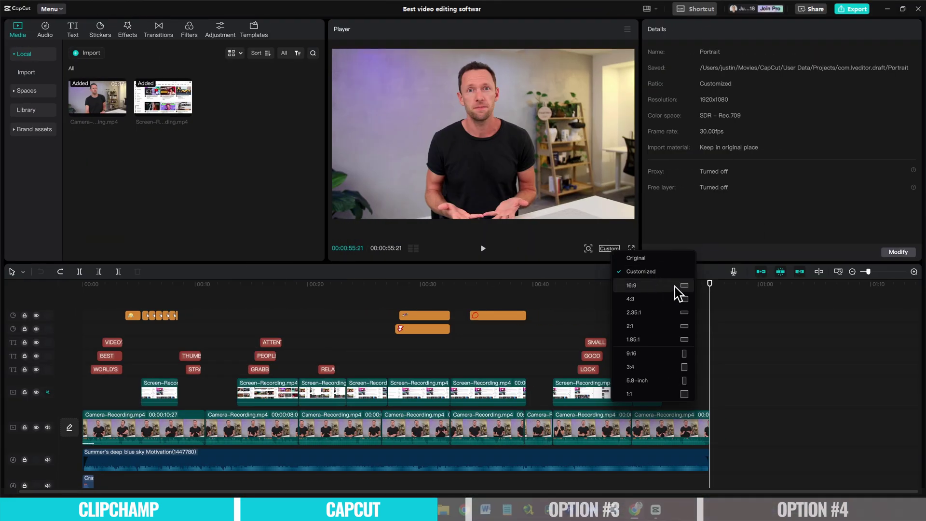
Set a 9:16 ratio and give the last Camera-Recording clip a Hero time curve, shifting its first point later.
click(646, 353)
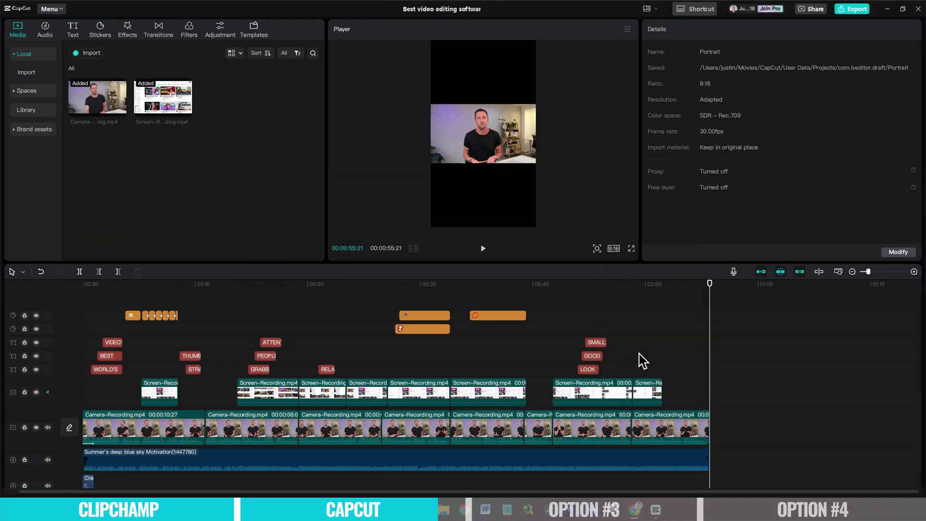
click(704, 430)
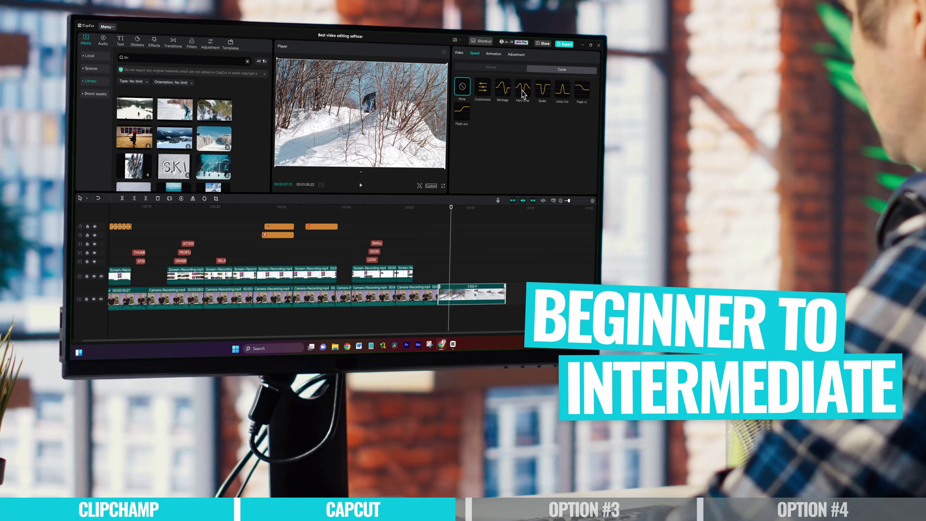
click(522, 91)
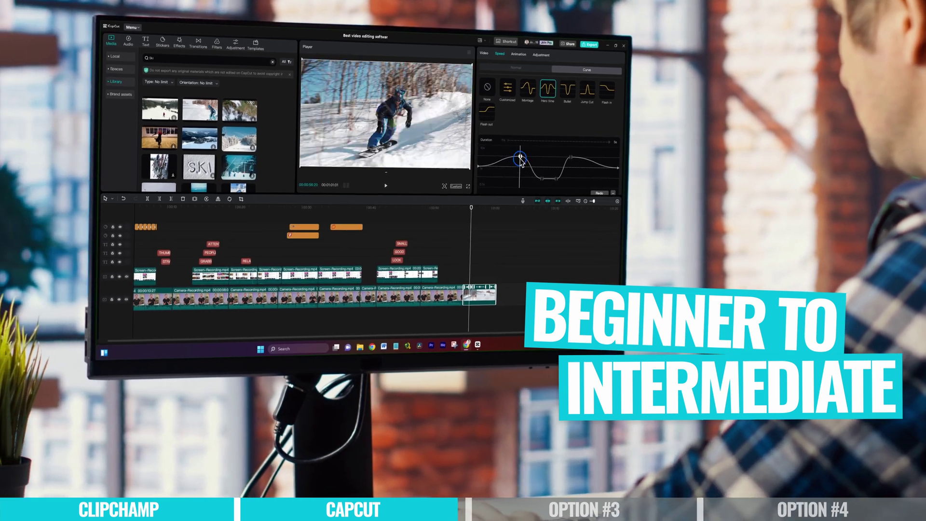
drag(520, 157, 528, 157)
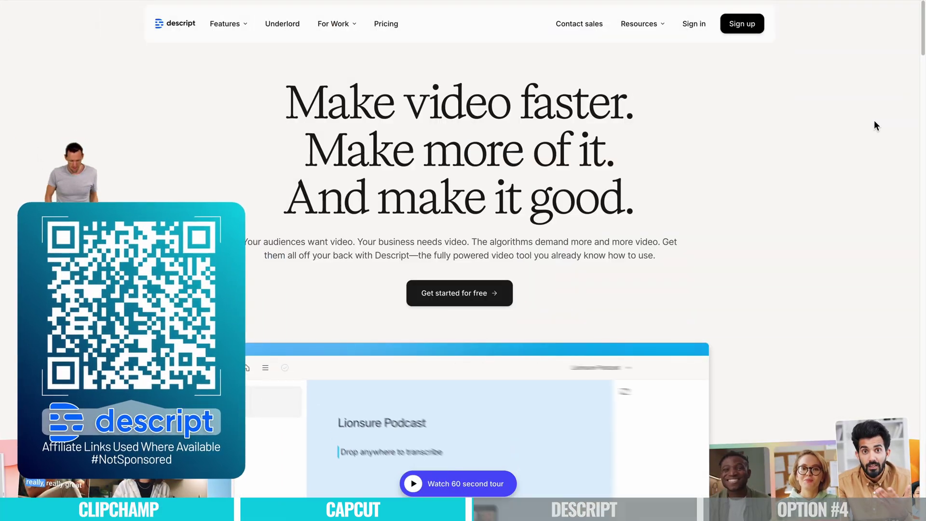
Scroll down through the Descript homepage.
scroll(874, 121, down, 5)
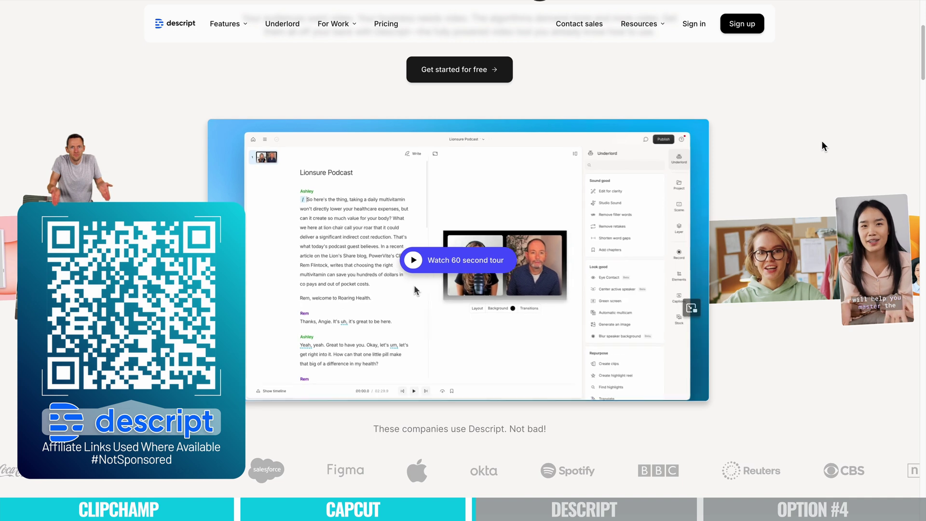
scroll(808, 383, down, 5)
scroll(808, 383, down, 6)
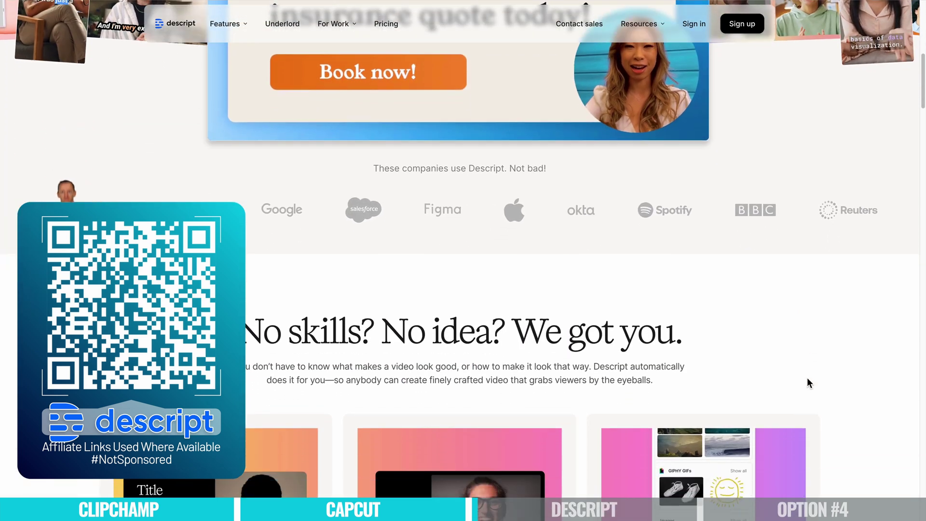
scroll(808, 383, down, 7)
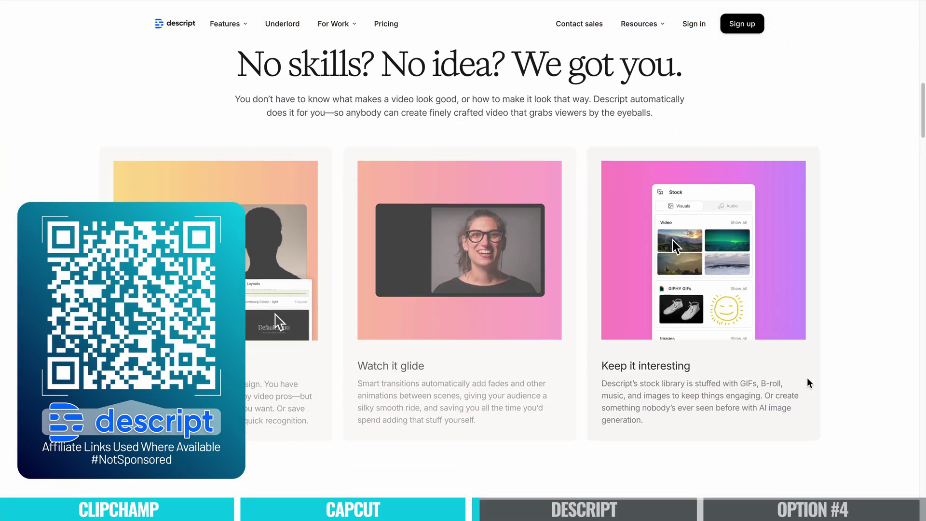
scroll(865, 385, down, 5)
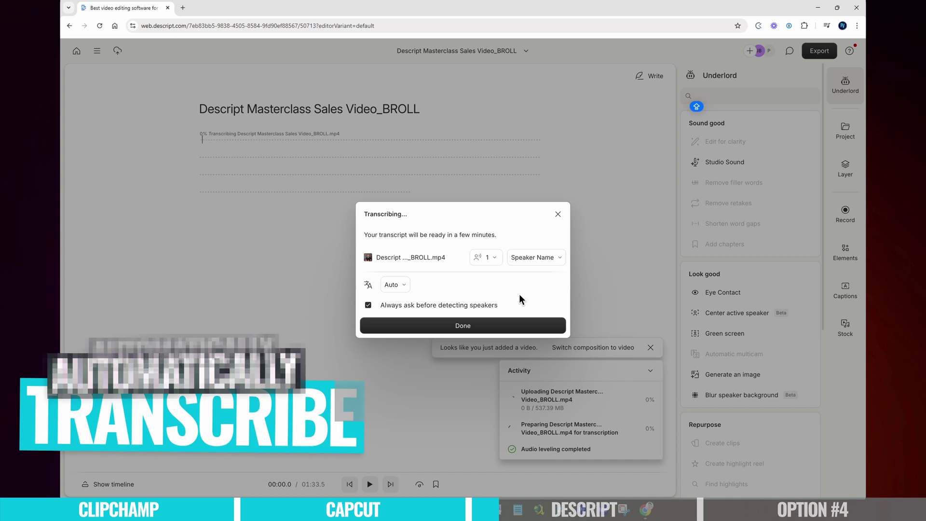
Upload the masterclass video and rename the project 'Descript Masterclass'.
click(519, 325)
drag(316, 110, 459, 117)
key(BackSpace)
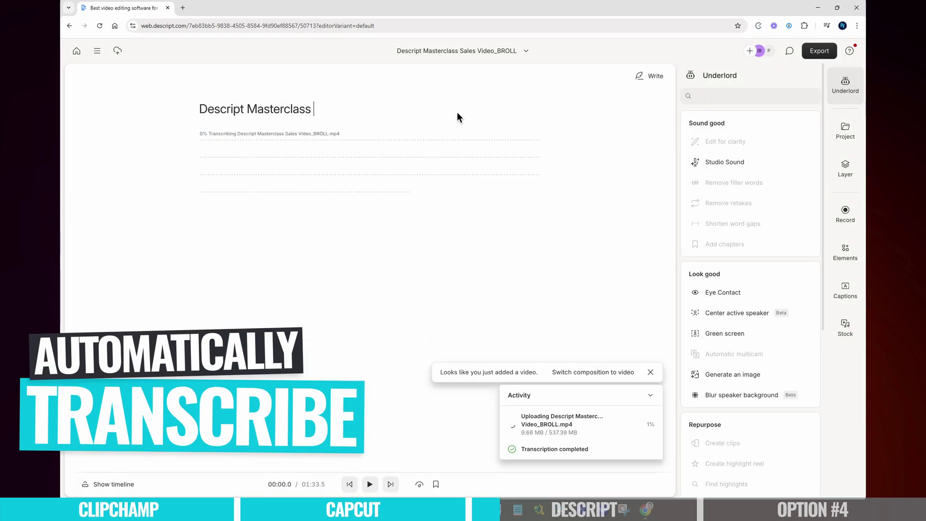
key(Return)
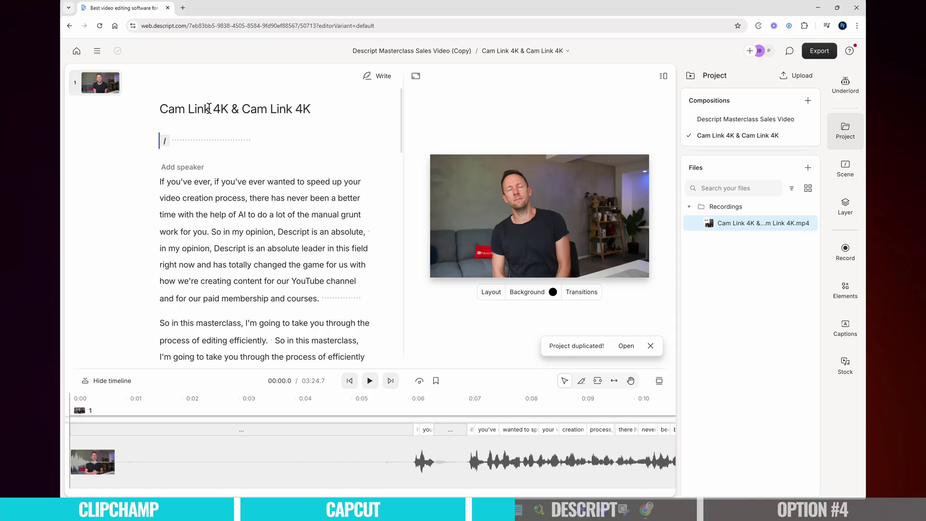
Shorten all 36 word gaps with Underlord, cutting the length from 03:24.7 to 02:20.3.
click(853, 87)
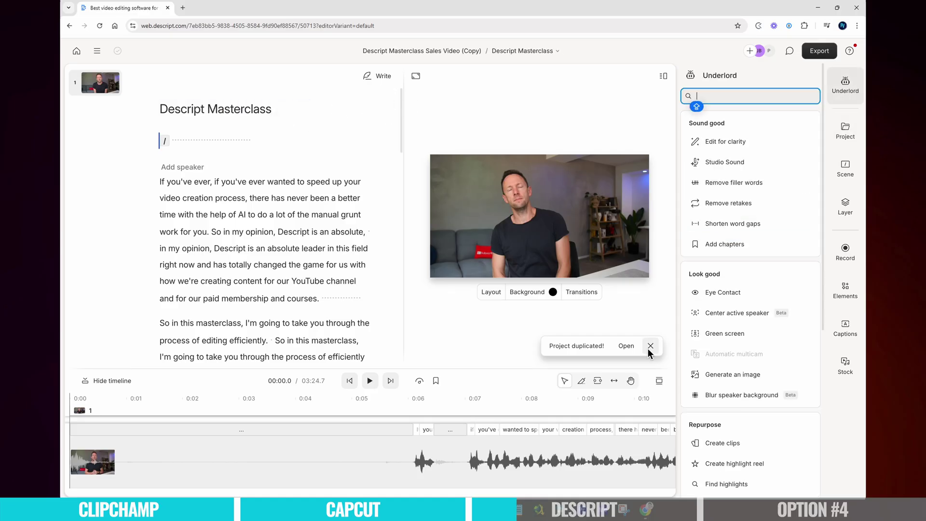
click(857, 89)
click(857, 86)
click(754, 222)
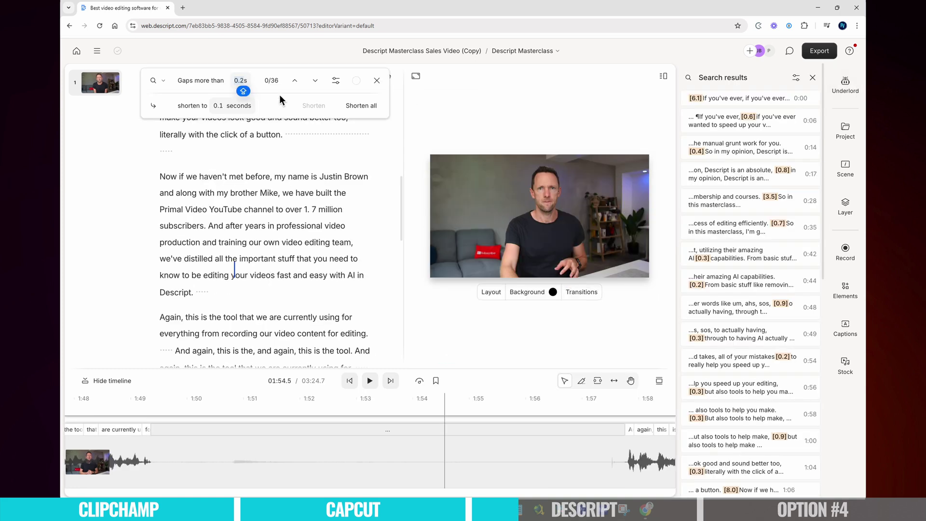
click(359, 105)
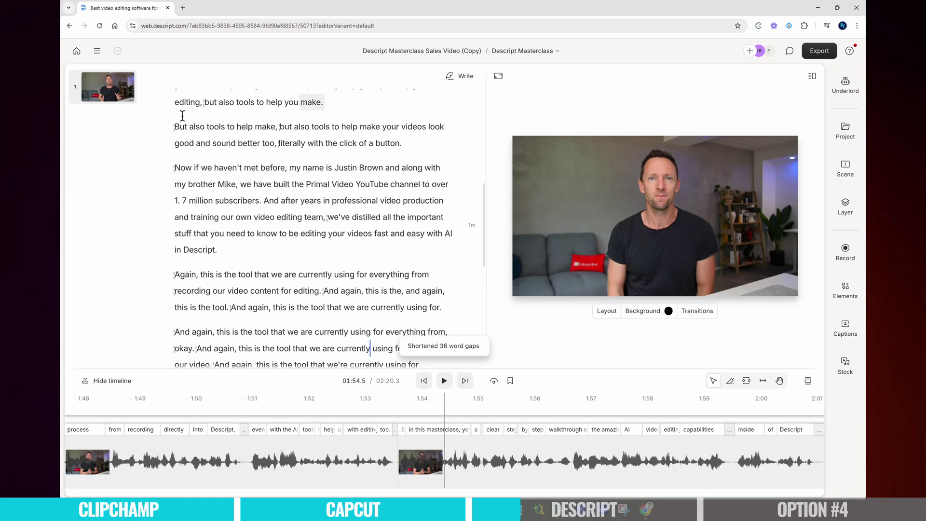
click(298, 236)
scroll(299, 236, down, 6)
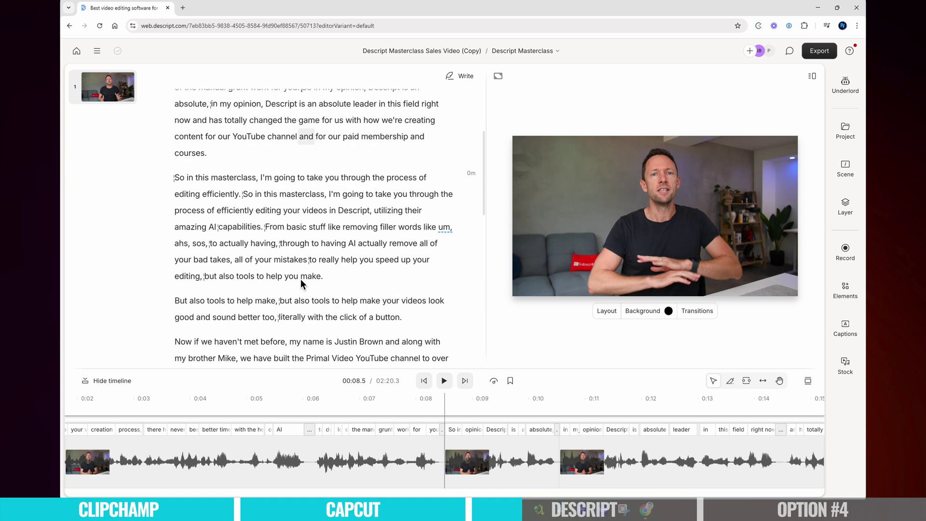
click(854, 88)
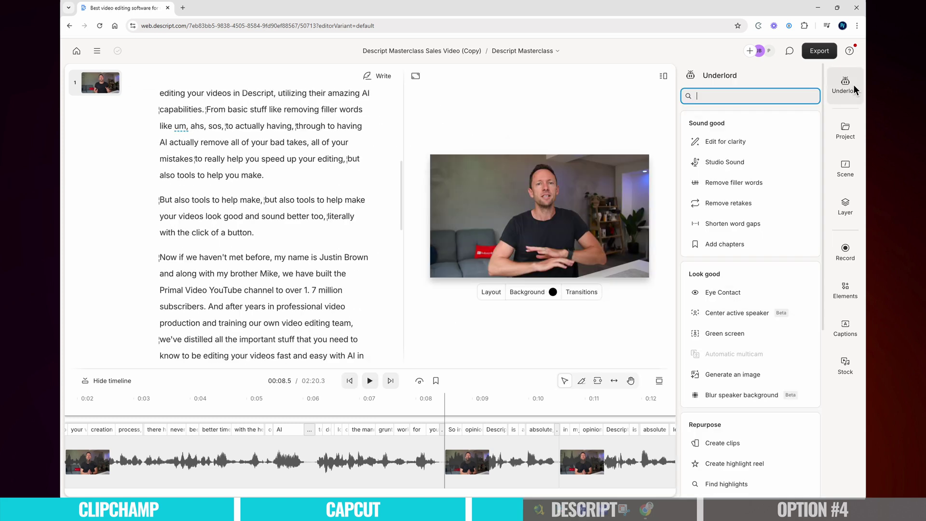
Remove only the um, hm, mmm, so and uh filler words, trimming the transcript to 02:19.9.
click(742, 183)
click(242, 85)
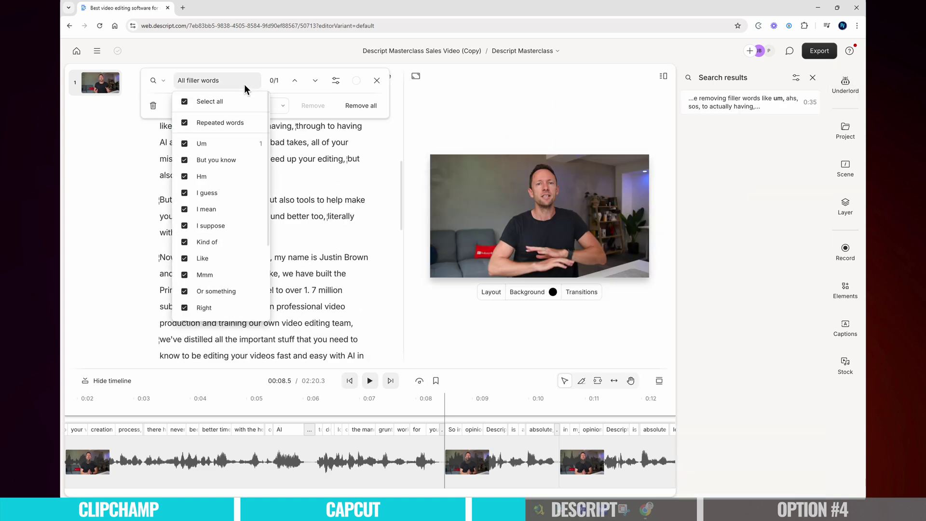
click(185, 101)
click(185, 143)
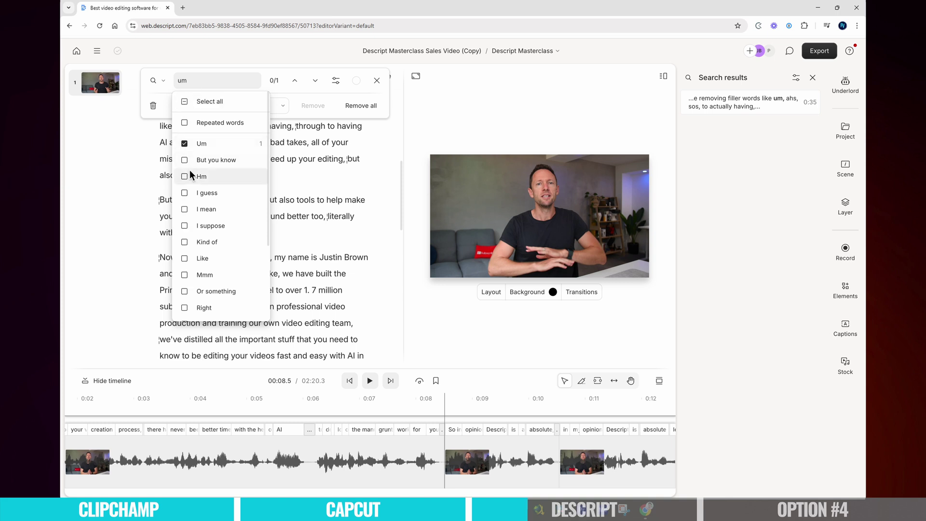
click(185, 176)
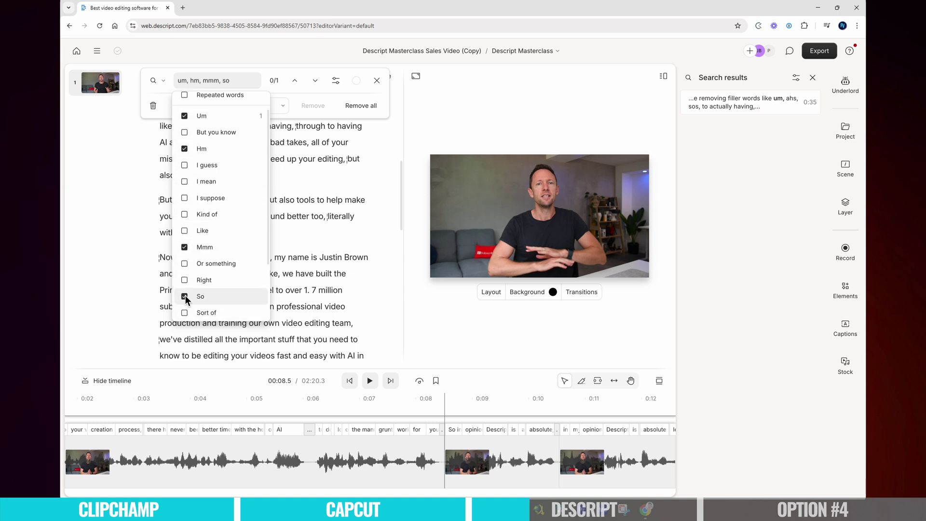
scroll(186, 296, down, 3)
click(184, 245)
click(326, 97)
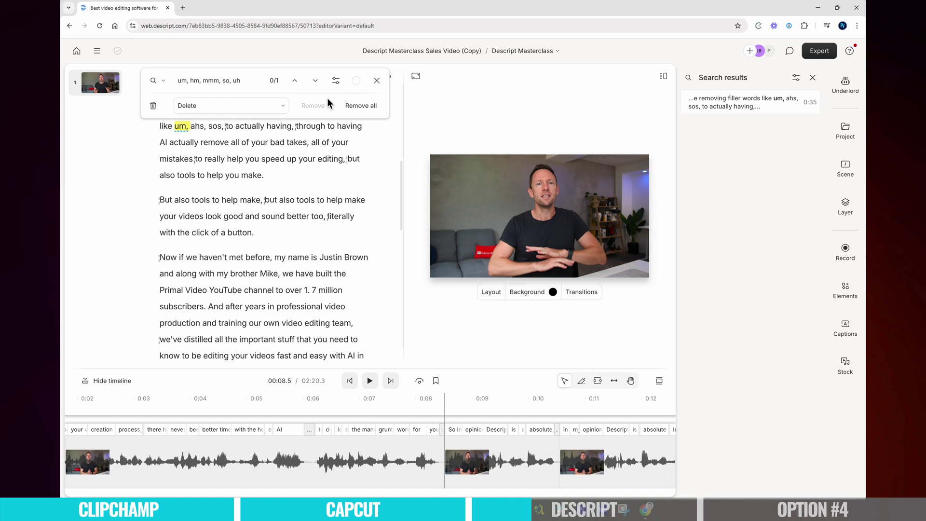
click(372, 110)
click(377, 80)
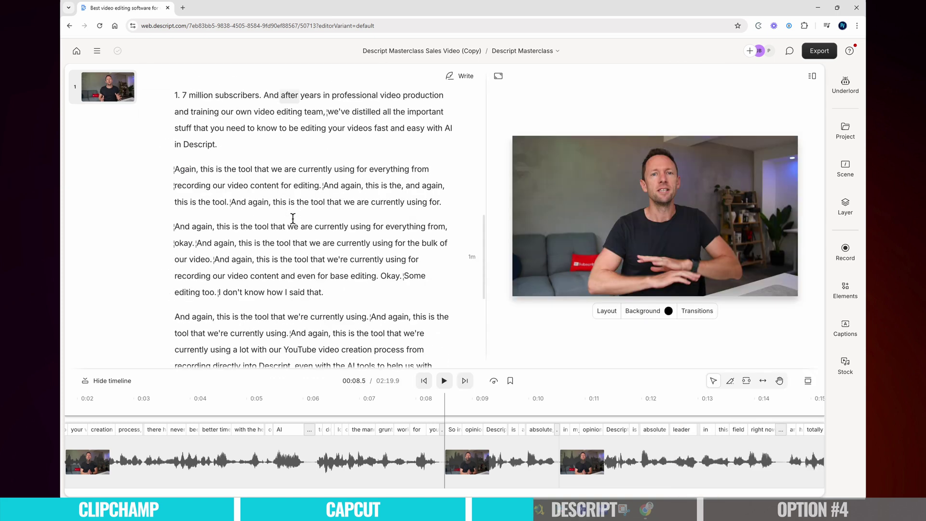
scroll(291, 219, down, 5)
click(856, 85)
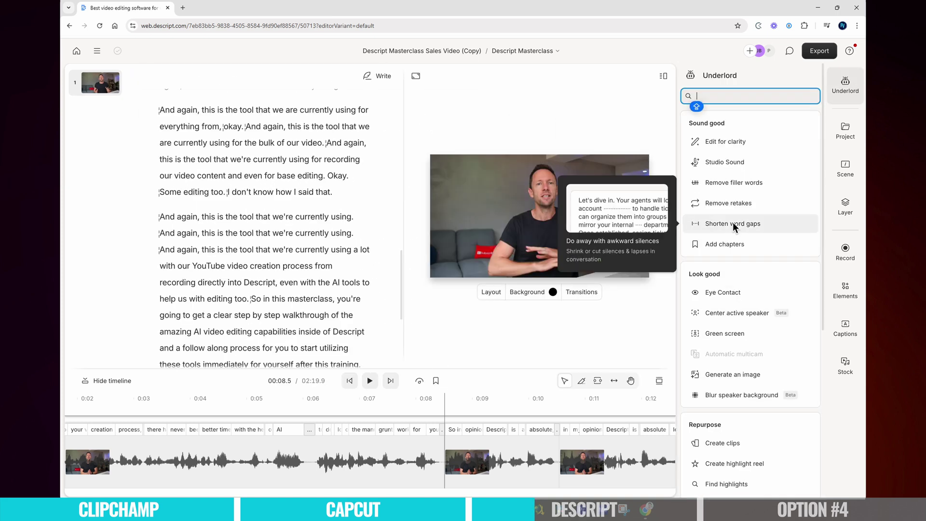
Run Remove retakes, review the struck-out retakes and accept them, shortening the video to 01:41.7.
click(743, 200)
click(742, 119)
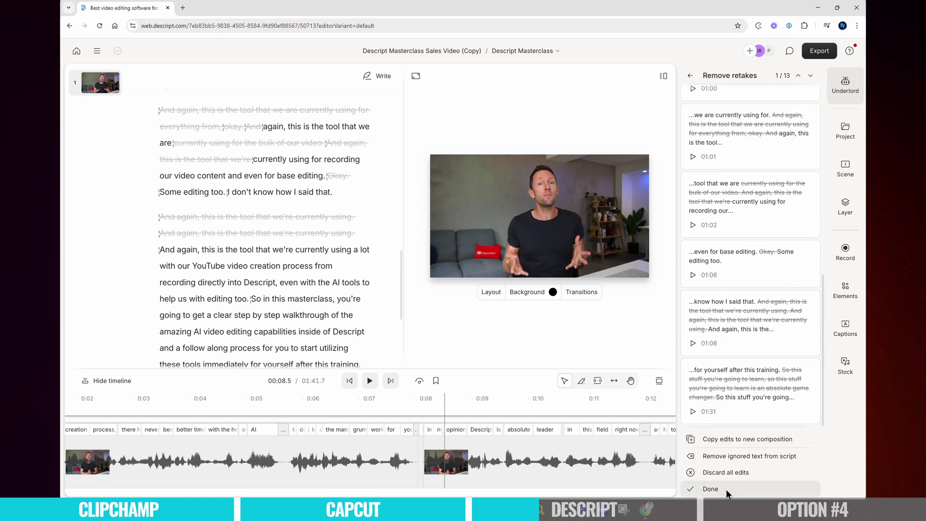
scroll(145, 246, up, 8)
scroll(145, 245, up, 5)
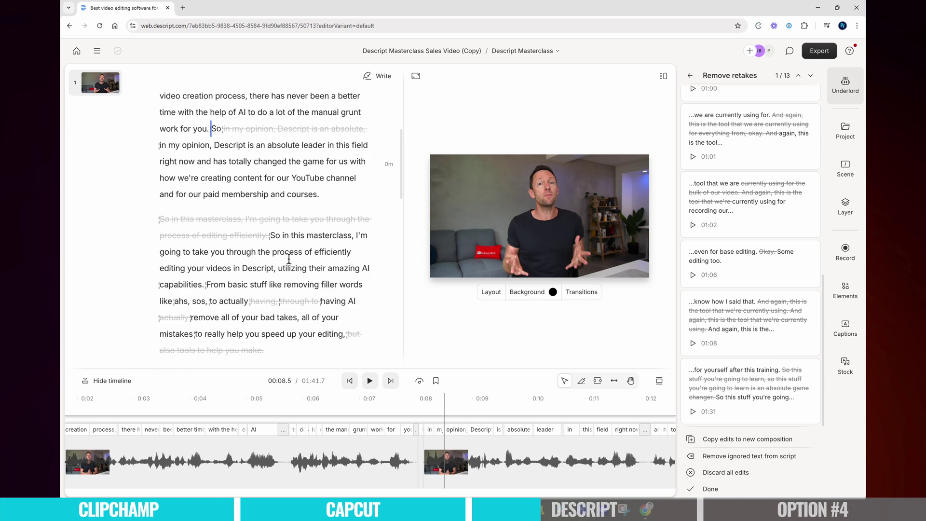
scroll(280, 270, down, 10)
scroll(264, 292, down, 15)
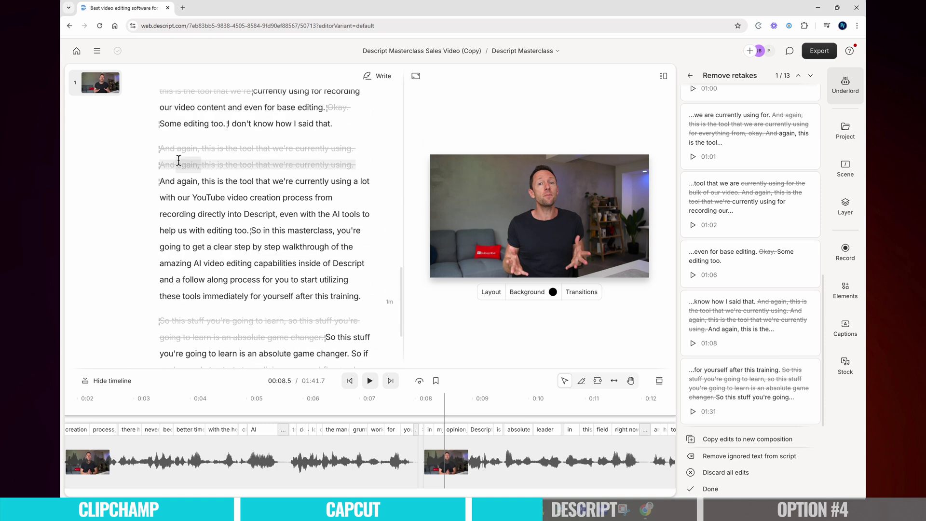
click(708, 490)
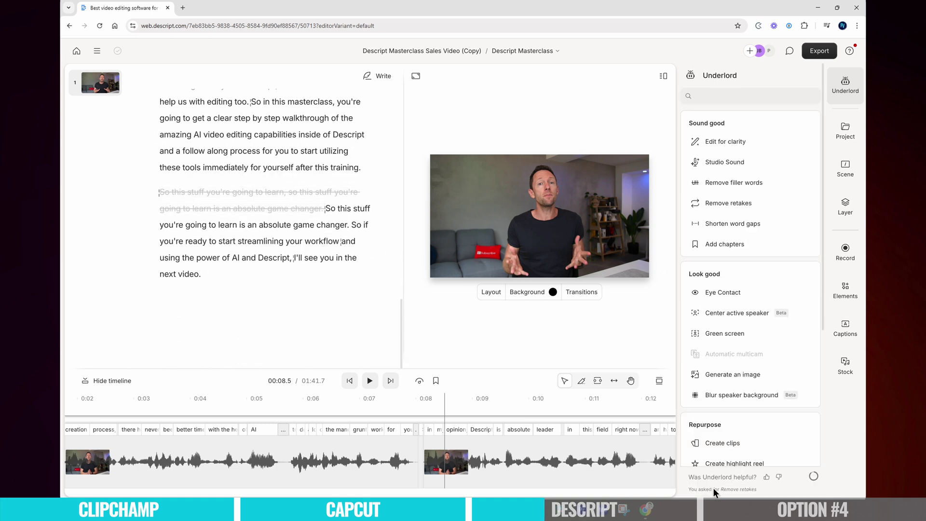
scroll(790, 308, down, 5)
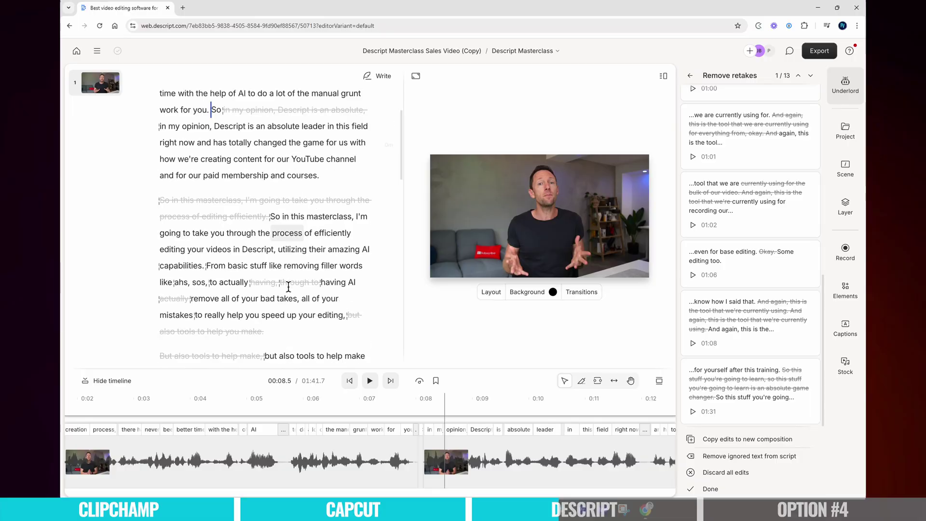
scroll(288, 286, down, 12)
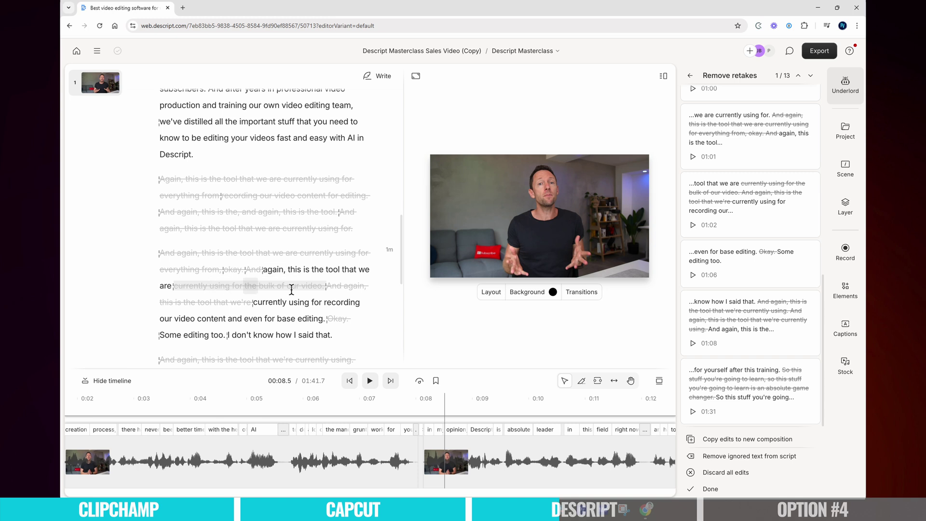
scroll(223, 214, down, 5)
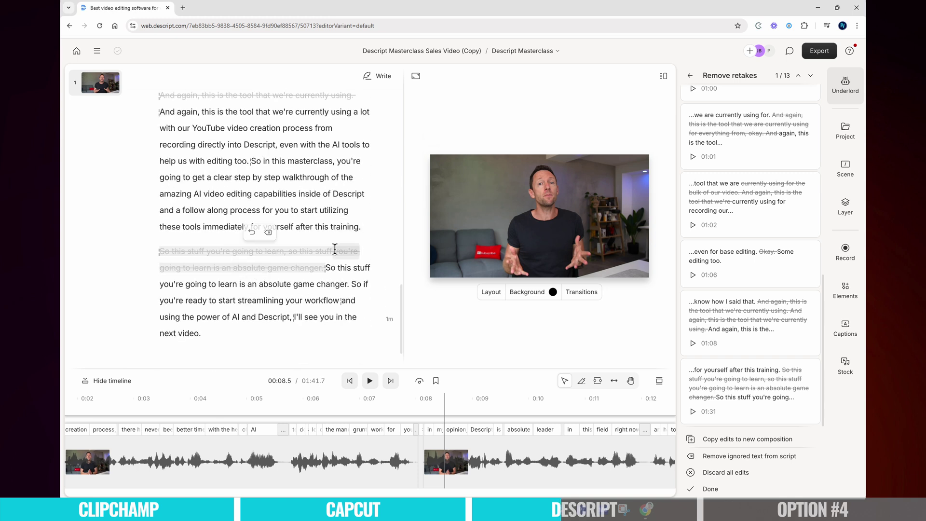
click(710, 489)
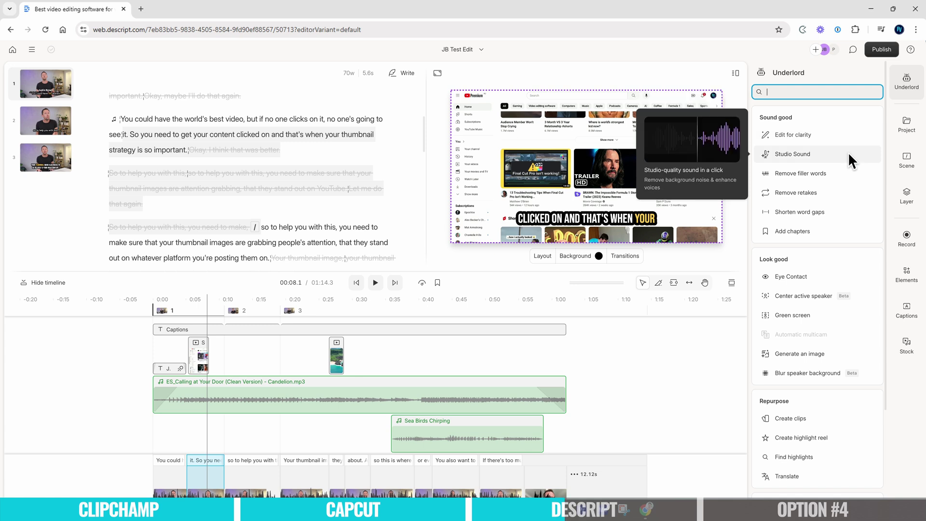
Apply Studio Sound to the JB Test Edit clips and add a Blur speaker background effect.
click(844, 155)
click(853, 369)
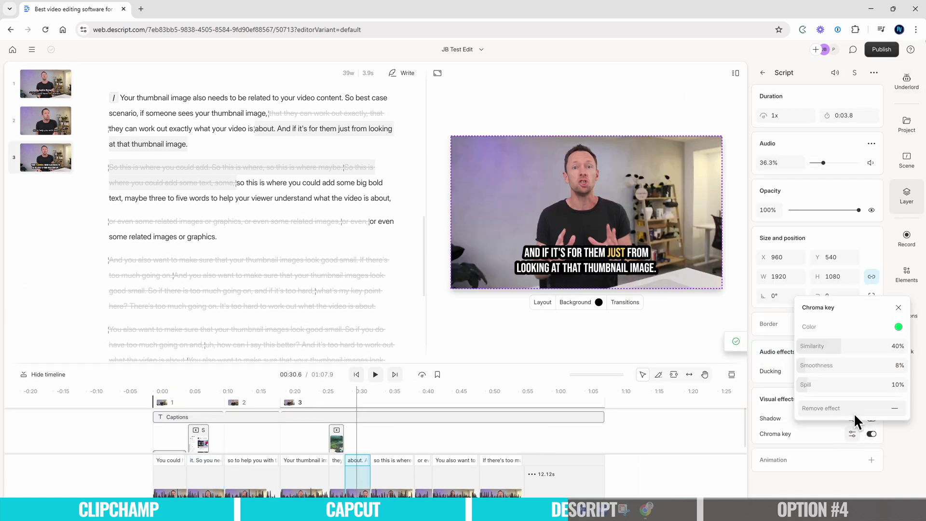
click(870, 399)
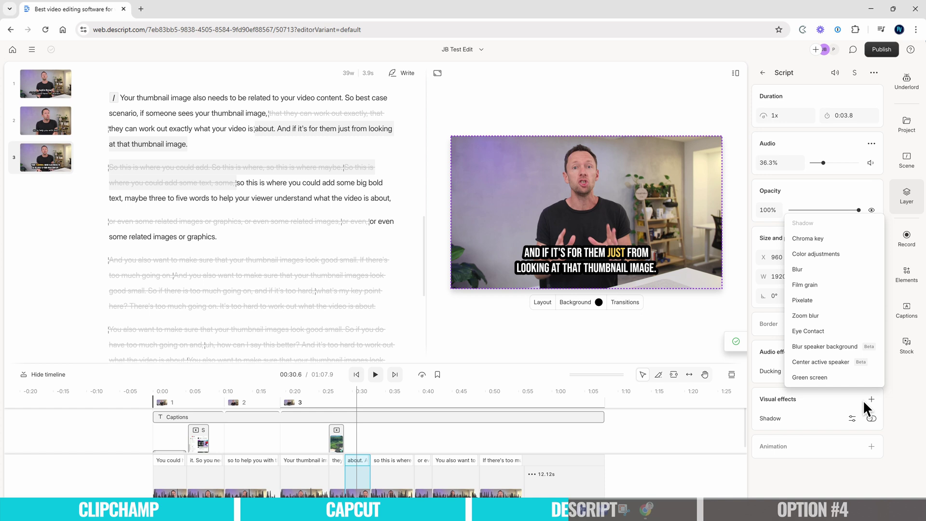
click(811, 377)
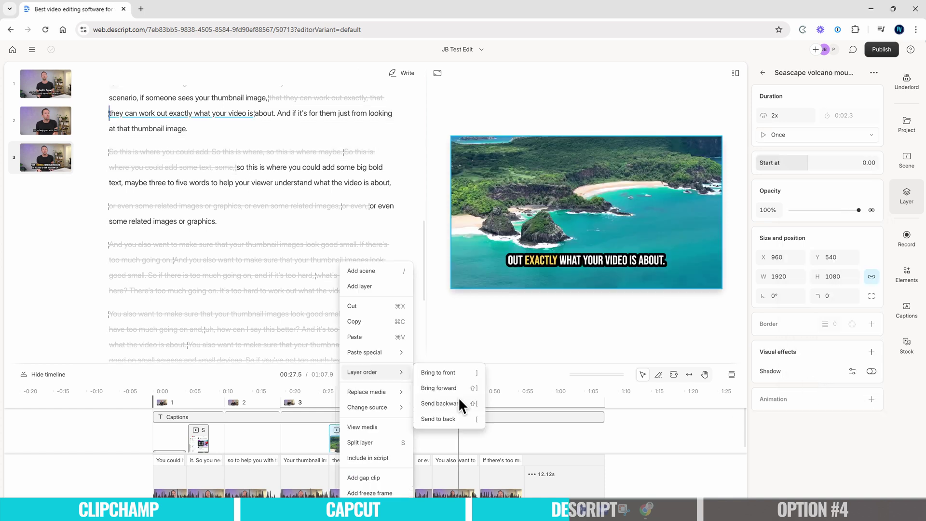
click(459, 407)
Add the Eye Contact effect to the camera recording layer.
click(691, 237)
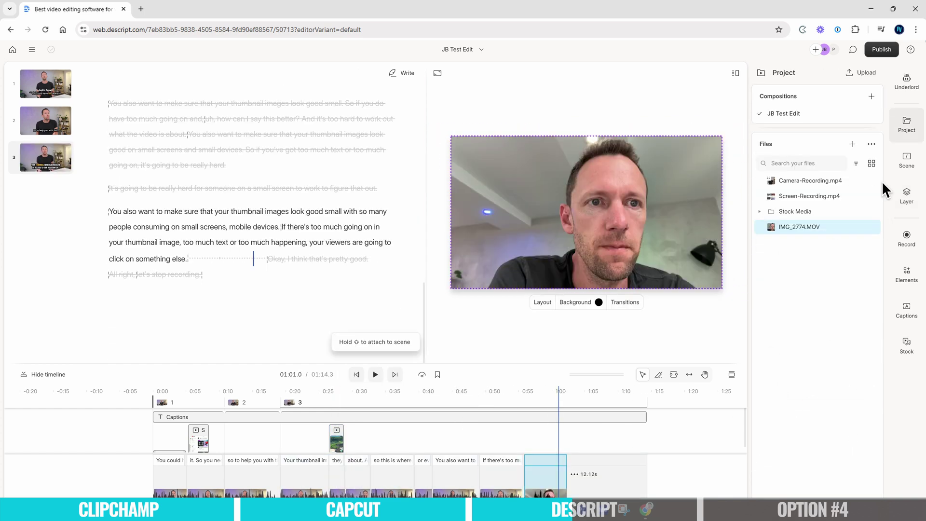
click(906, 196)
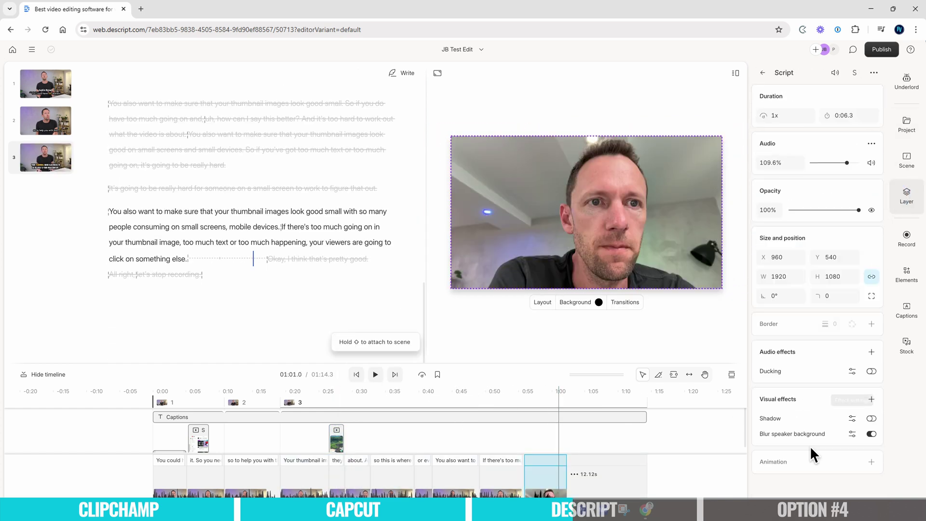
click(870, 399)
click(843, 335)
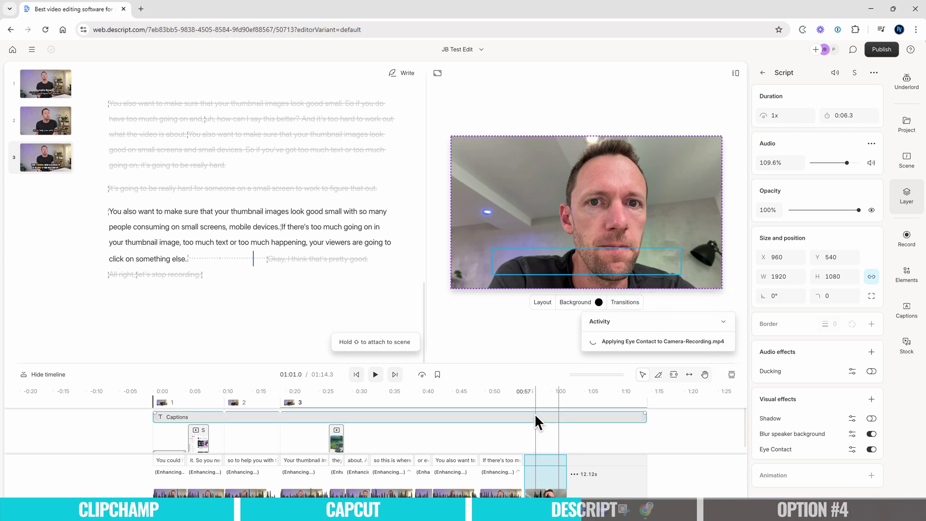
click(528, 398)
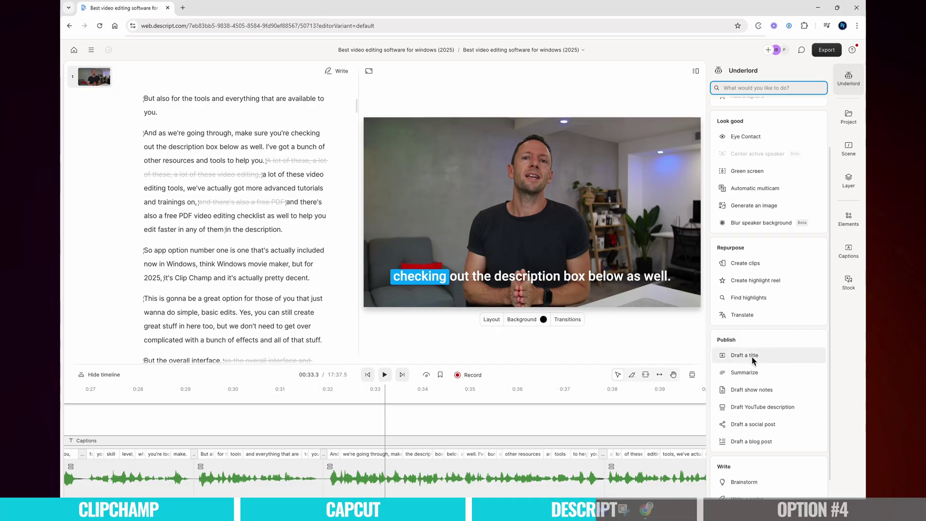
Generate five title options with Underlord's Draft a title.
click(745, 355)
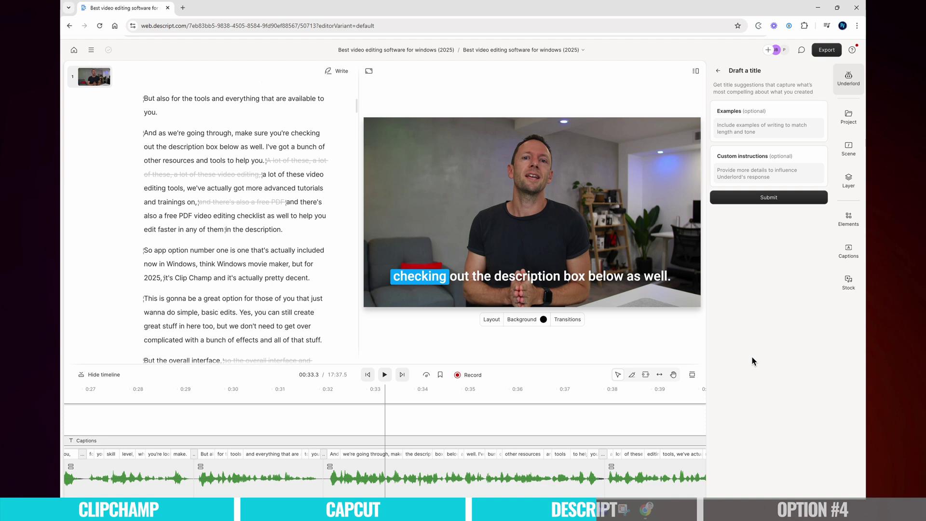
click(763, 198)
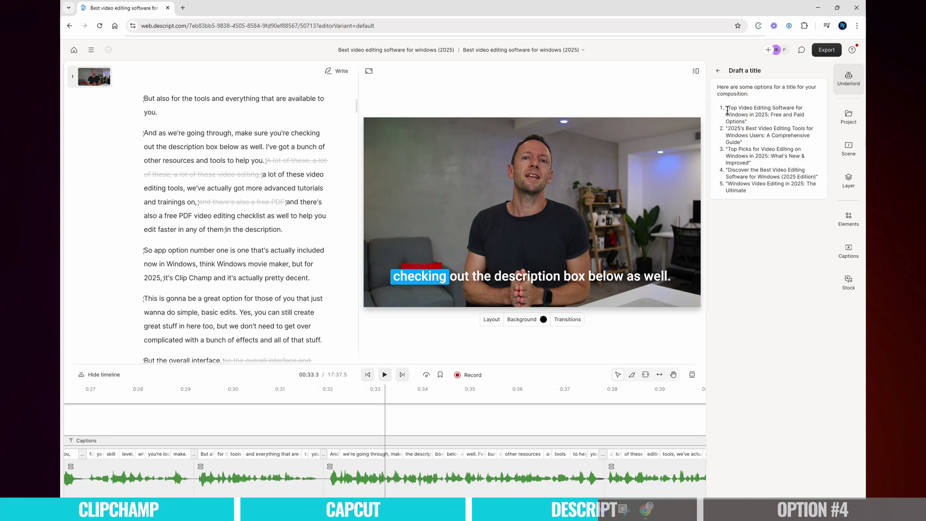
click(747, 313)
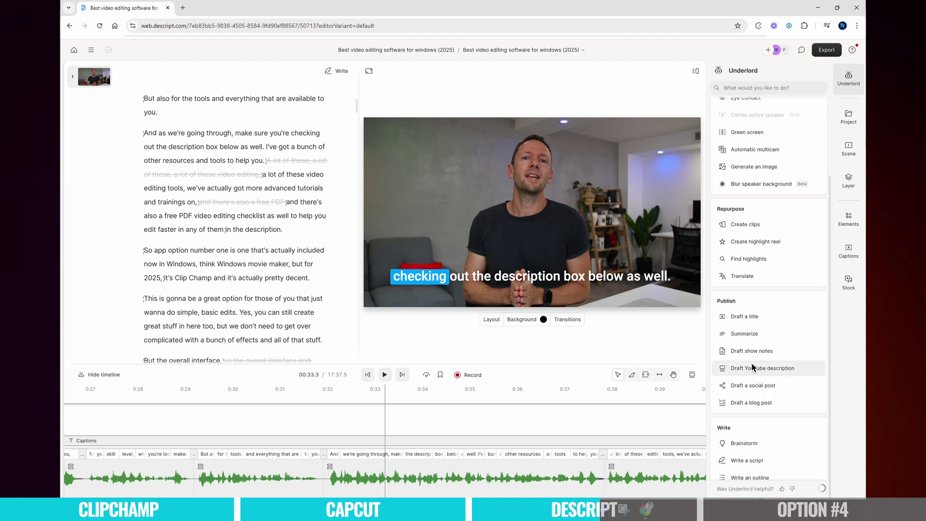
Generate a YouTube description with chapter timestamps using Draft YouTube description.
click(752, 367)
click(766, 198)
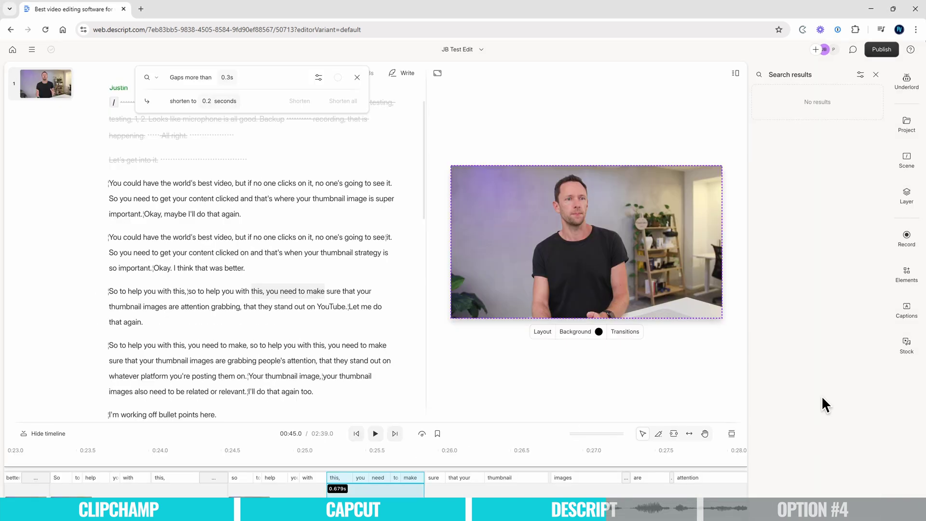
drag(593, 422, 577, 354)
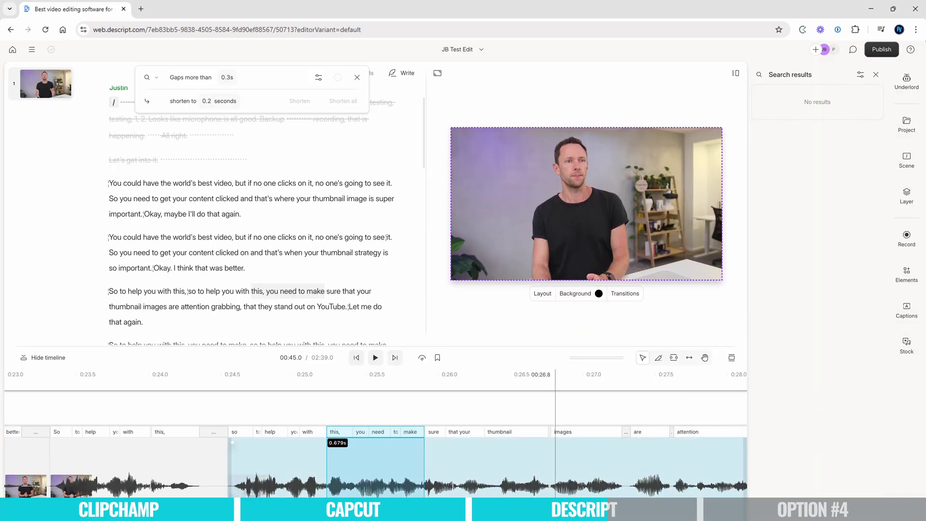
Zoom out the timeline and bring up the 1080p web link export options.
scroll(614, 468, down, 2)
scroll(614, 467, down, 5)
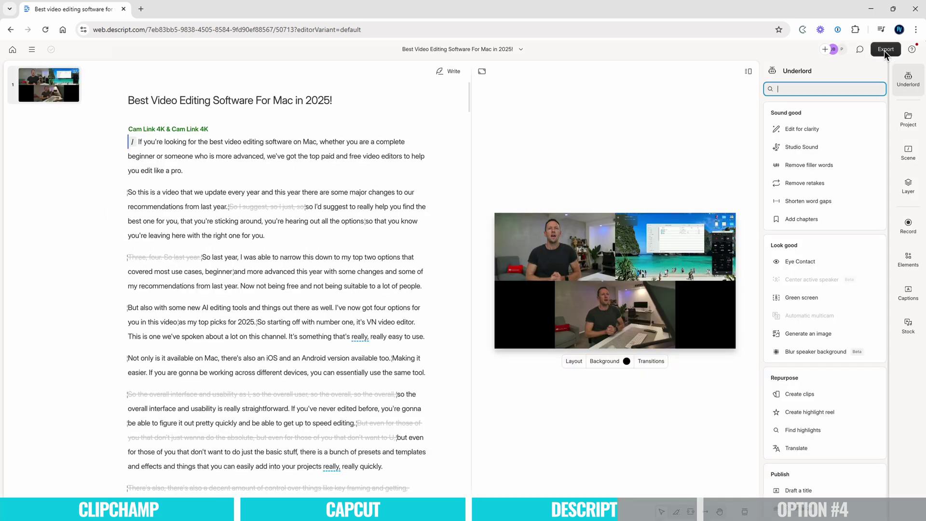
click(885, 51)
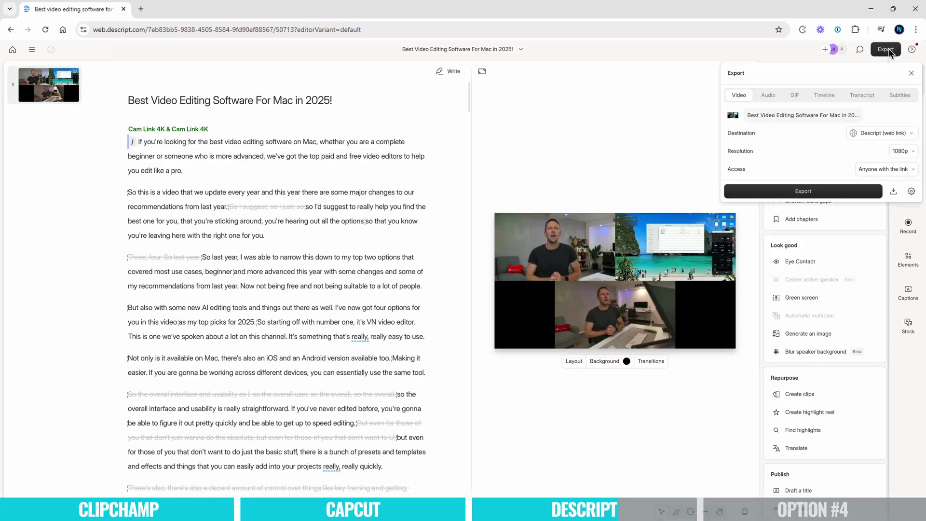
View the Timeline export option for DaVinci Resolve in .xml format.
click(825, 95)
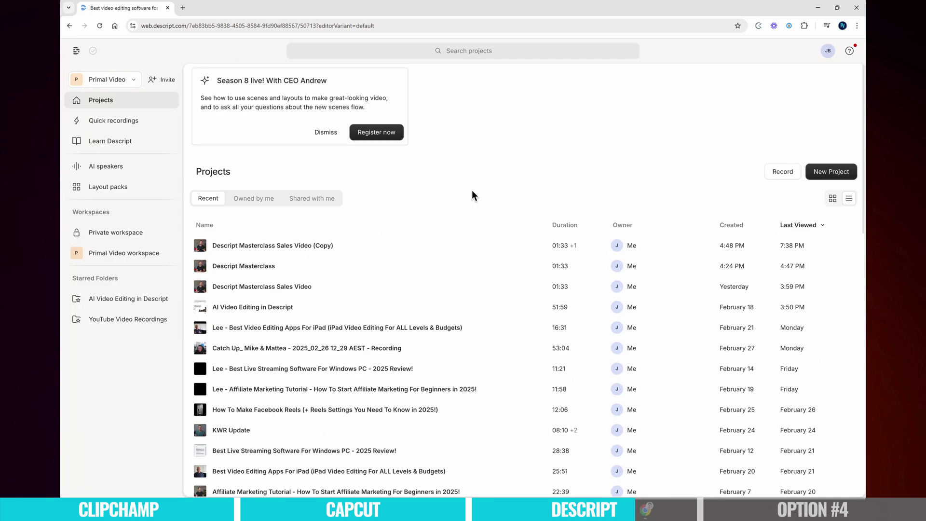
Scroll the recent projects list and open the Primal Video workspace.
scroll(323, 278, down, 15)
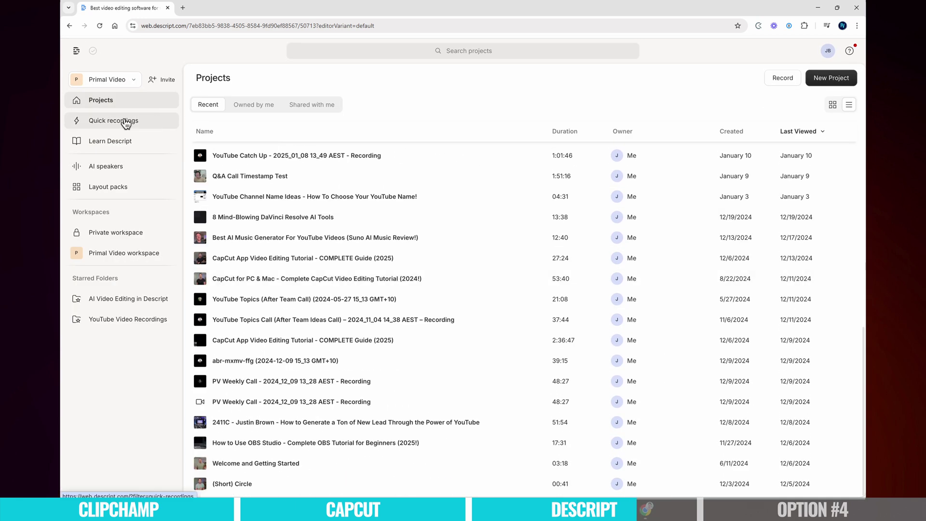
click(115, 253)
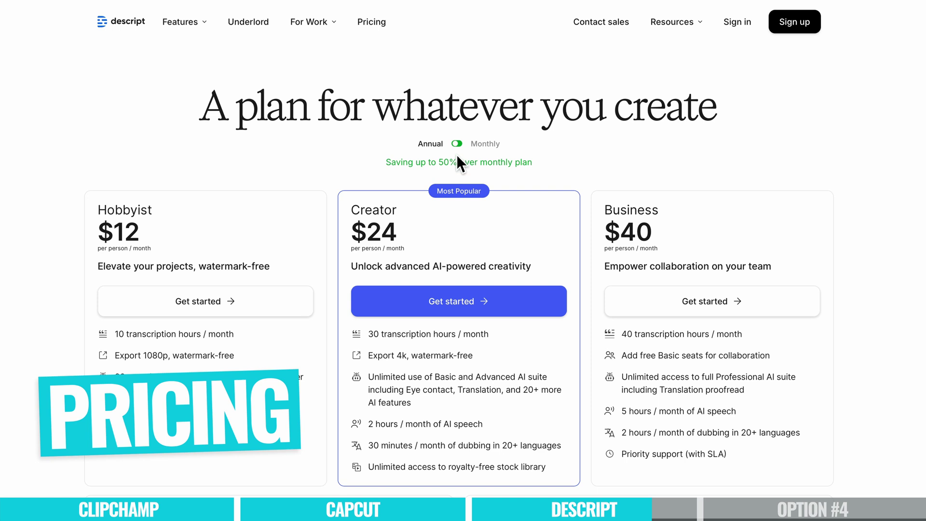
Compare monthly prices, then highlight Hobbyist's Basic AI suite and Creator's watermark-free 4k export.
click(458, 144)
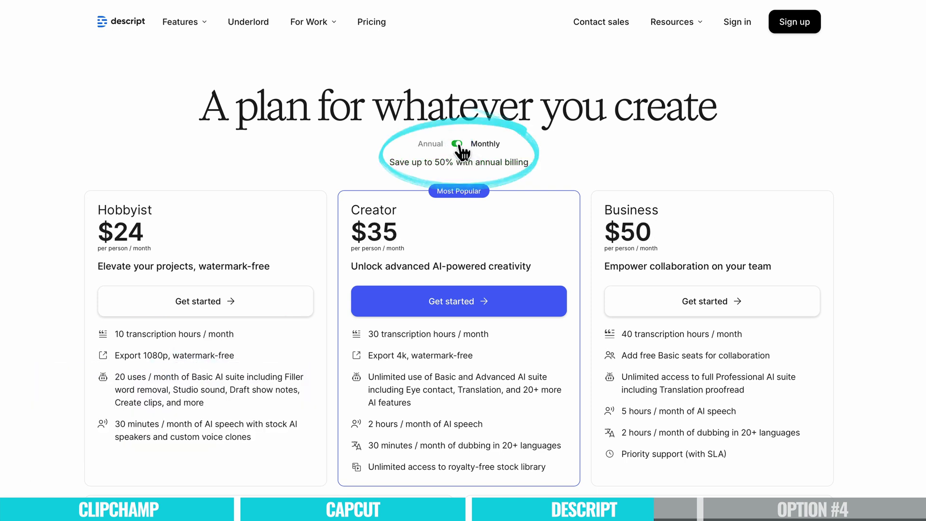
scroll(215, 266, down, 1)
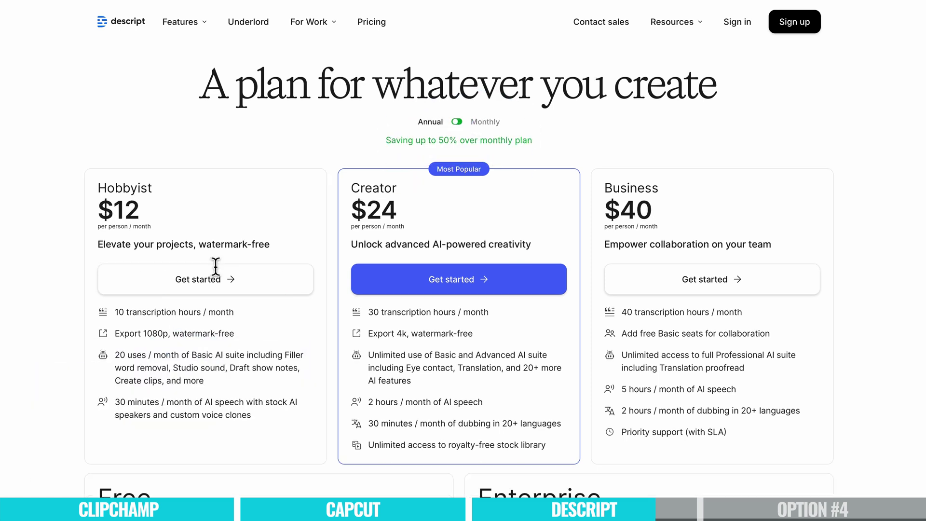
scroll(224, 276, down, 2)
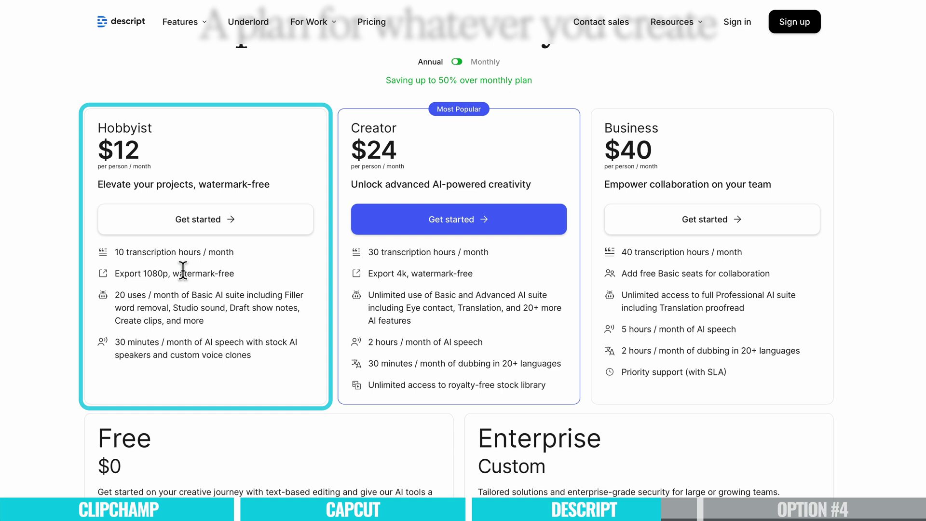
drag(161, 294, 299, 322)
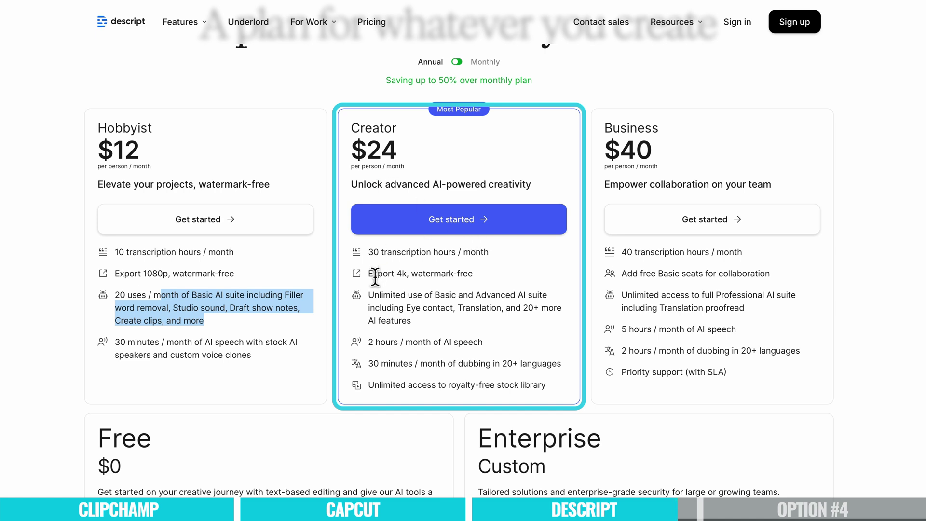
drag(369, 273, 484, 273)
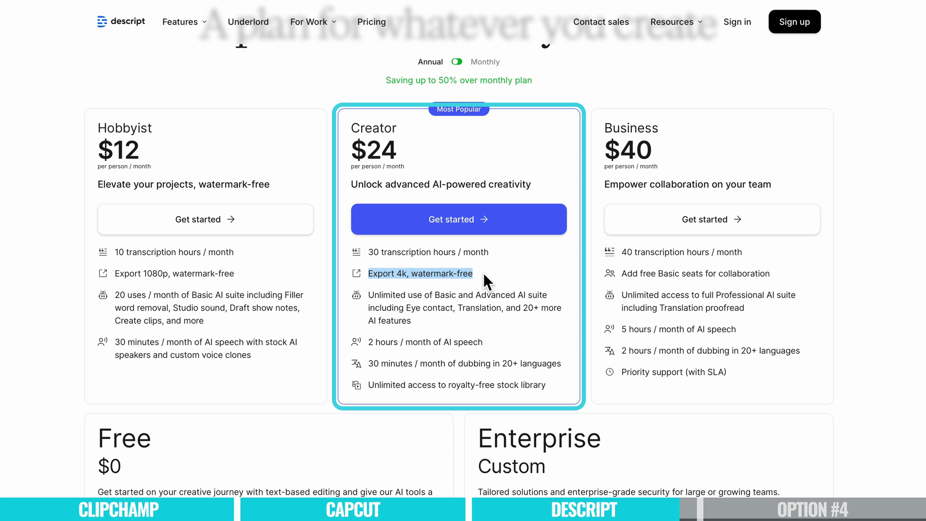